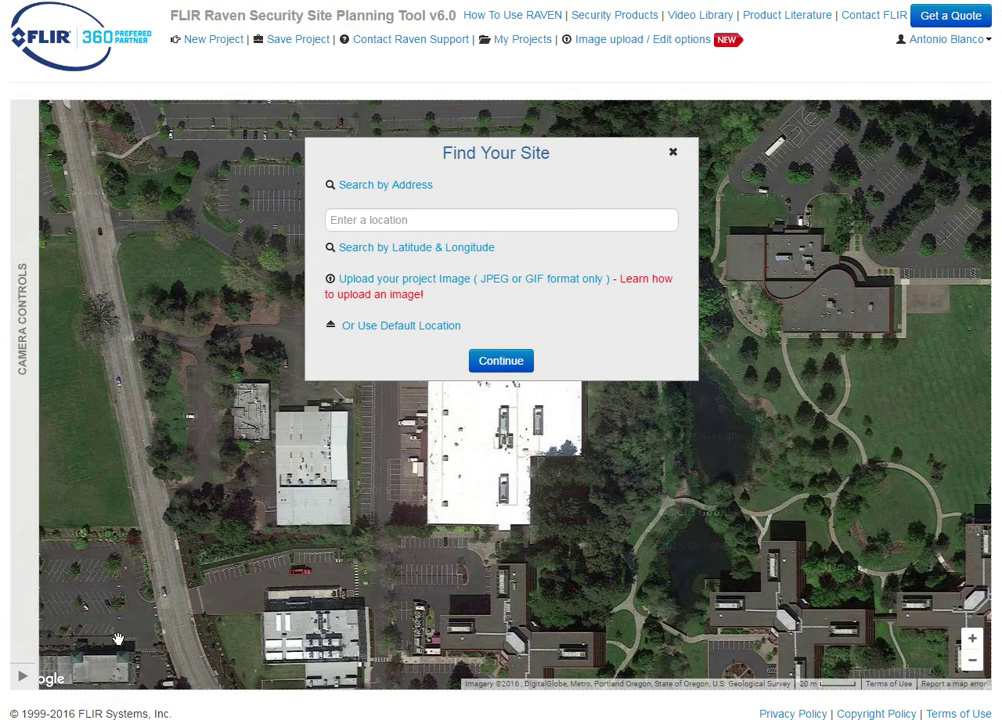
Step: Set the project site by searching by address for "Norton Museum of Art" in West Palm Beach, FL
left_click(538, 219)
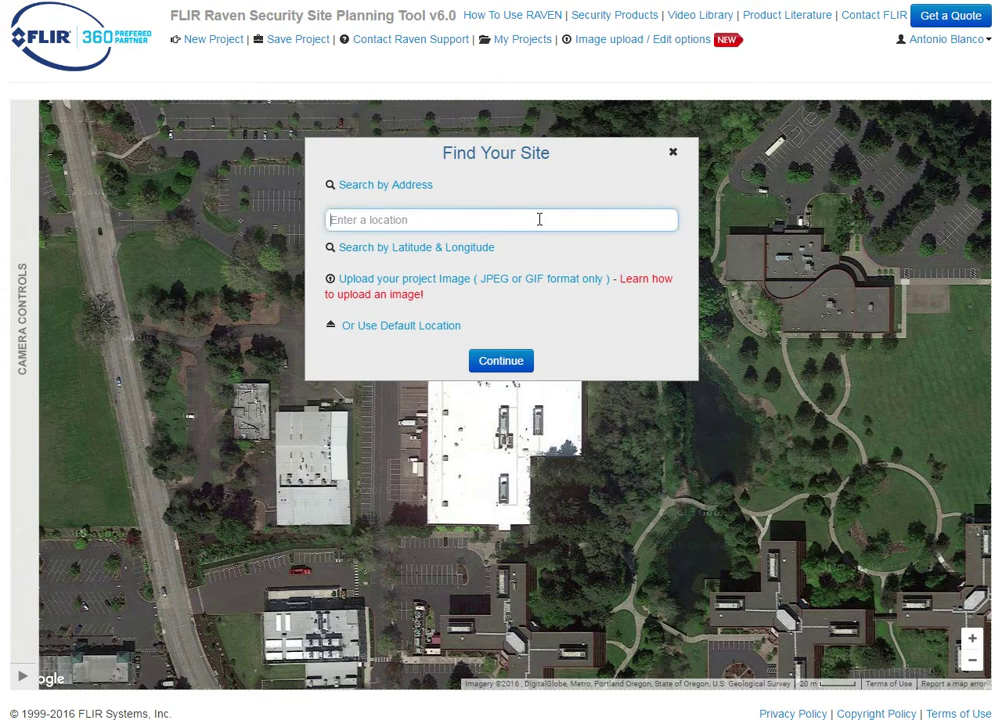
type("Norton ")
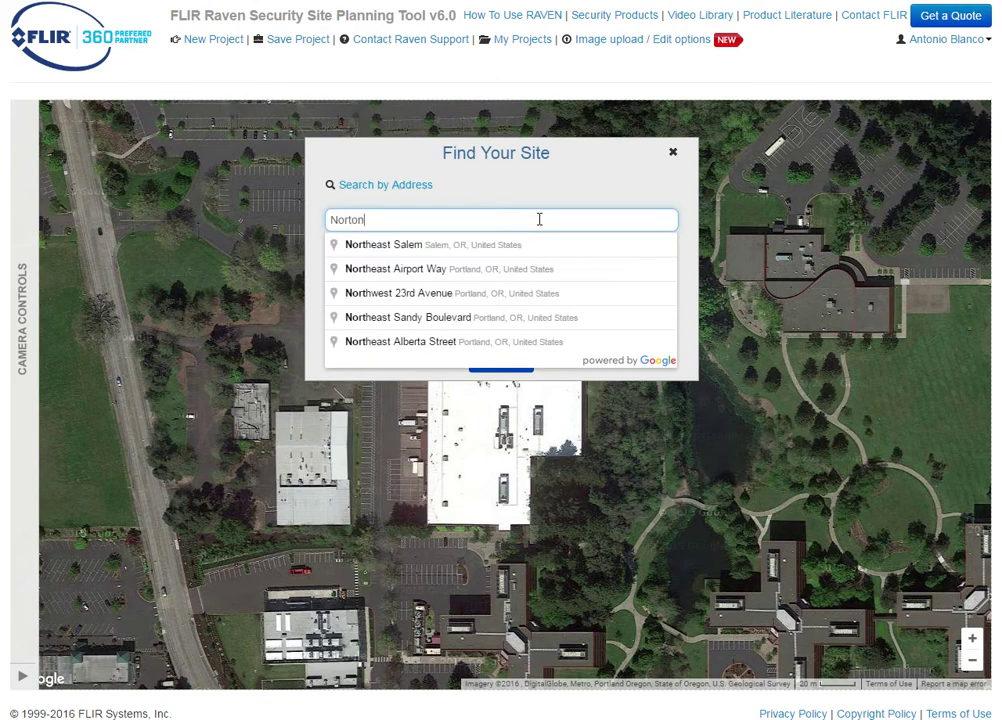
type("Musea")
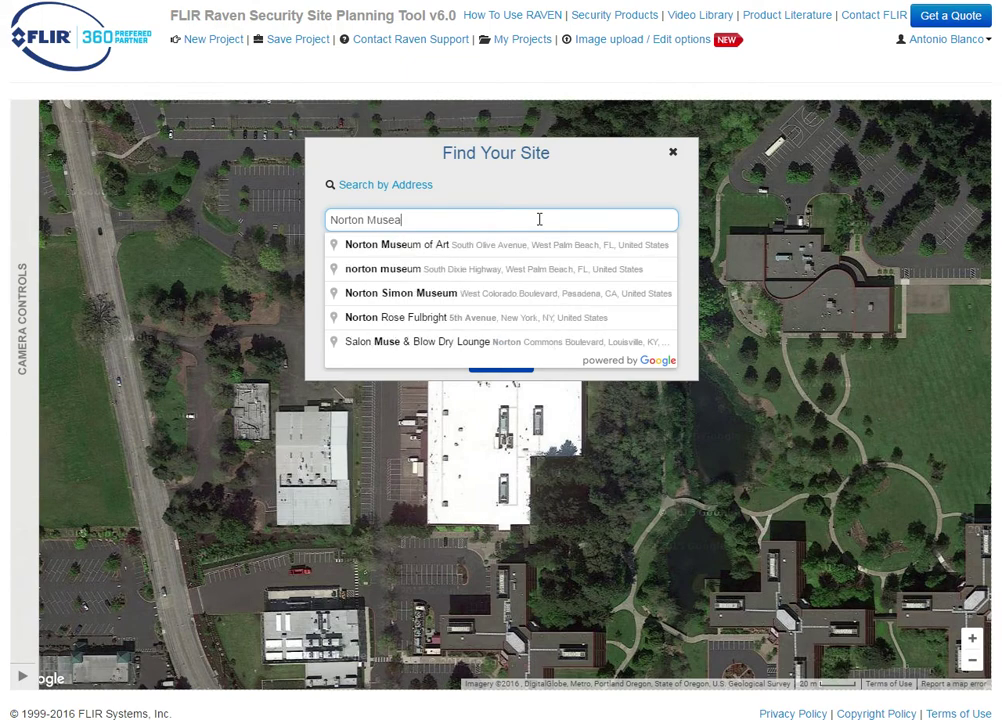
left_click(408, 251)
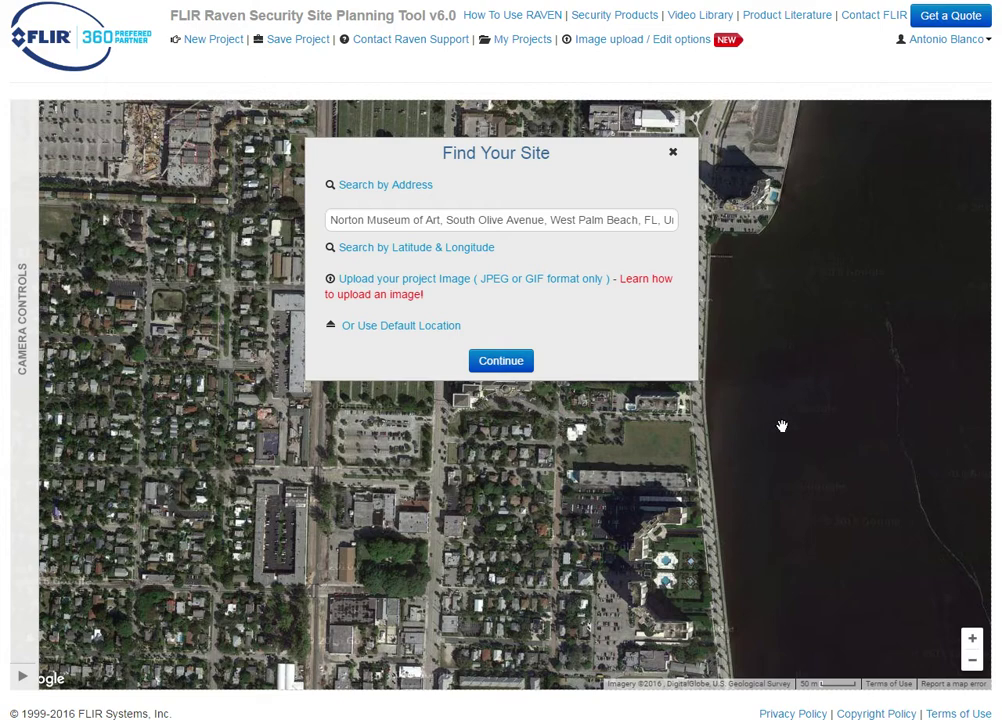
left_click(501, 363)
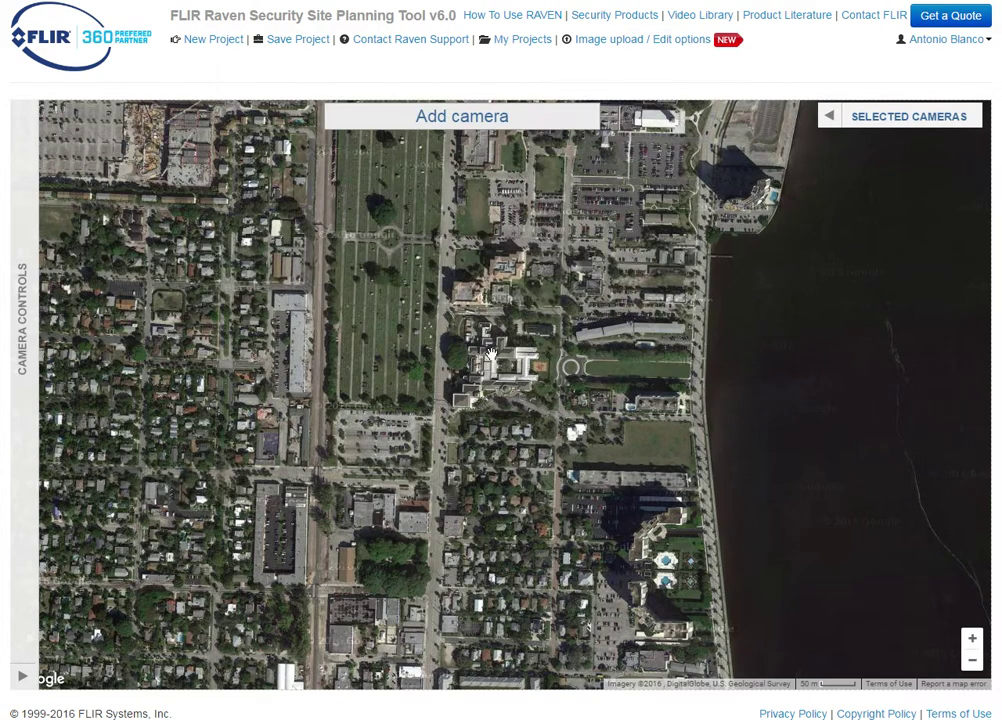
Step: Upload the JPG site plan of the new Norton Museum of Art as an image overlay on the museum's map location
left_click_drag(494, 360, 497, 479)
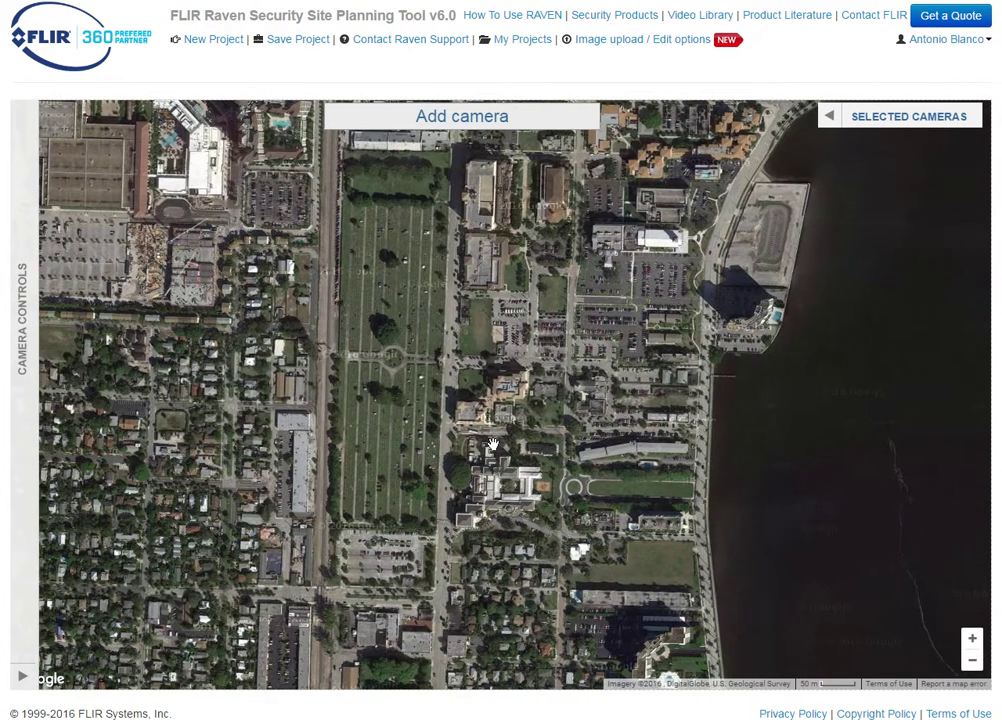
scroll(492, 444, "up", 1)
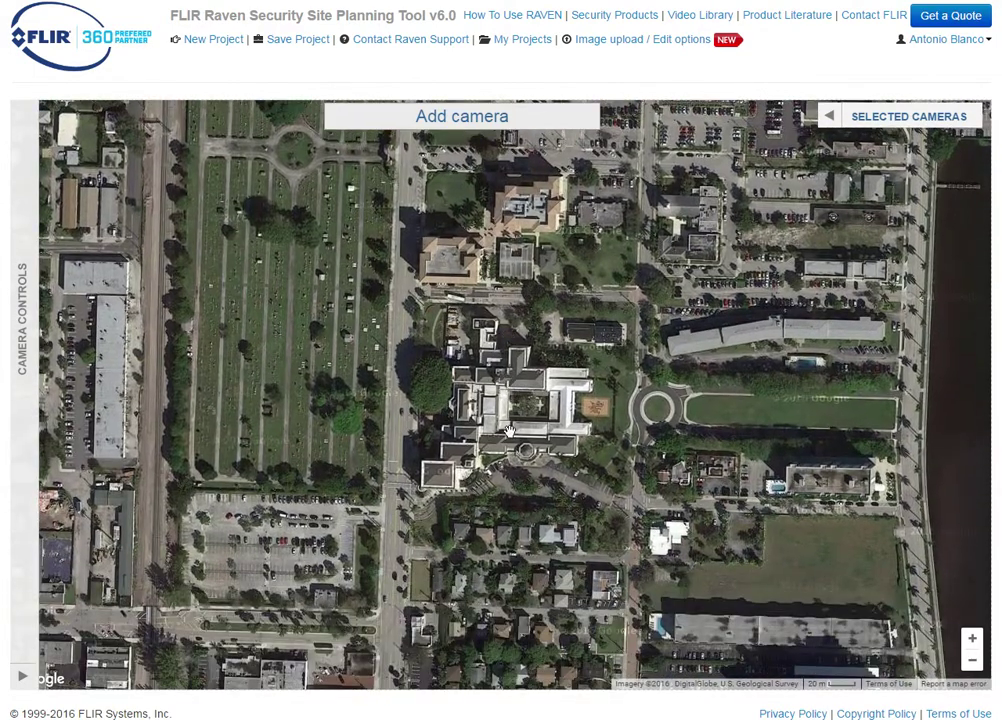
scroll(510, 415, "up", 1)
scroll(510, 415, "up", 1)
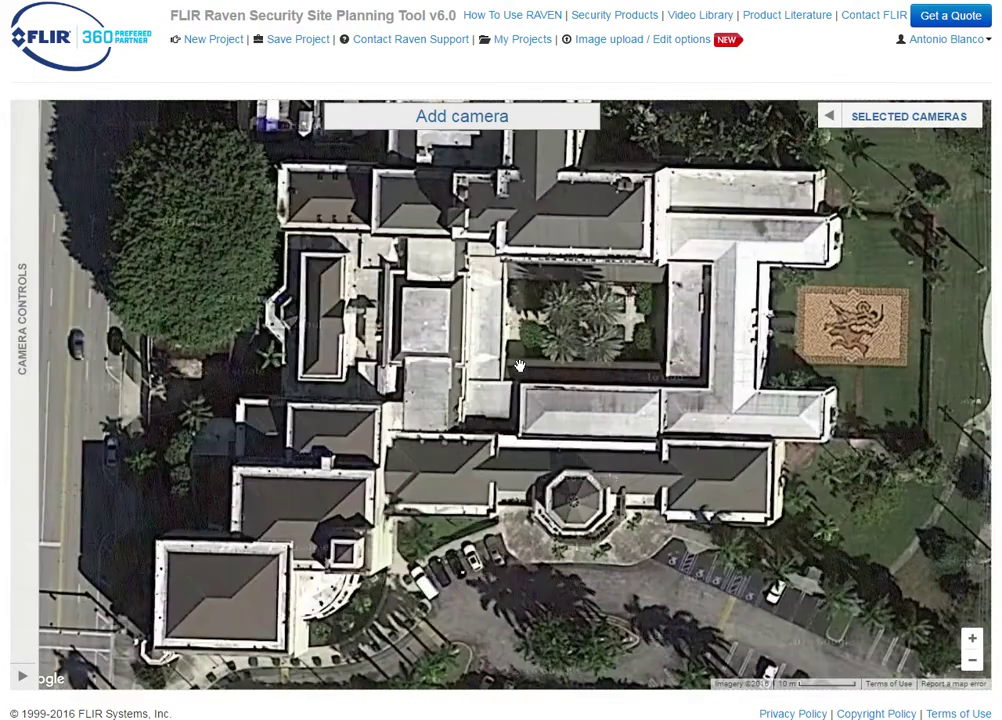
scroll(521, 380, "down", 1)
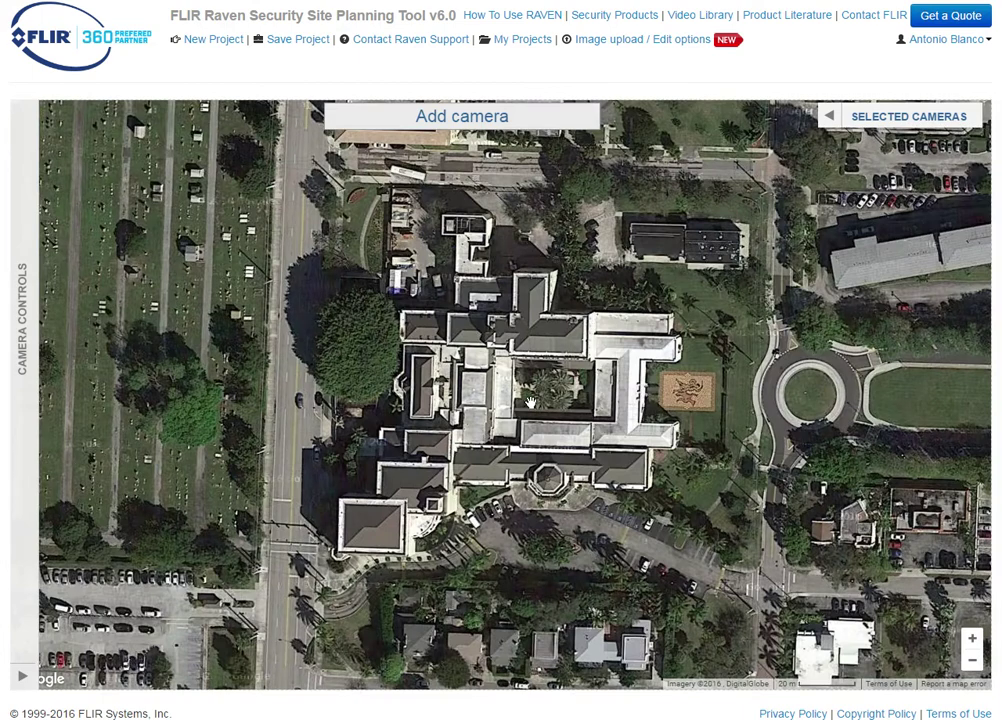
left_click_drag(544, 400, 545, 406)
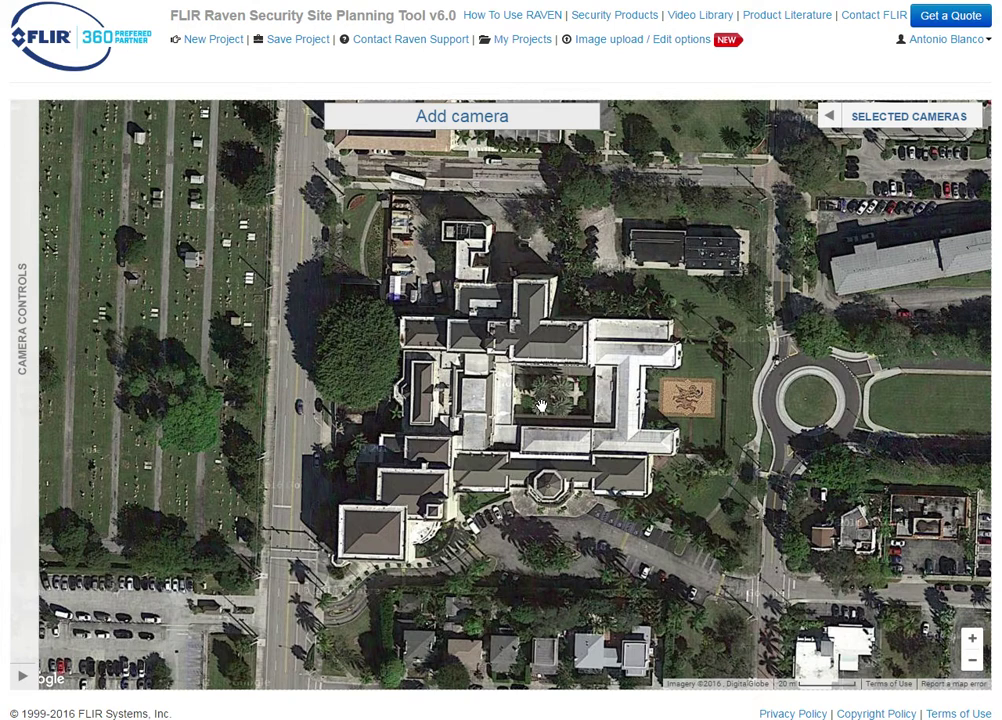
left_click(622, 45)
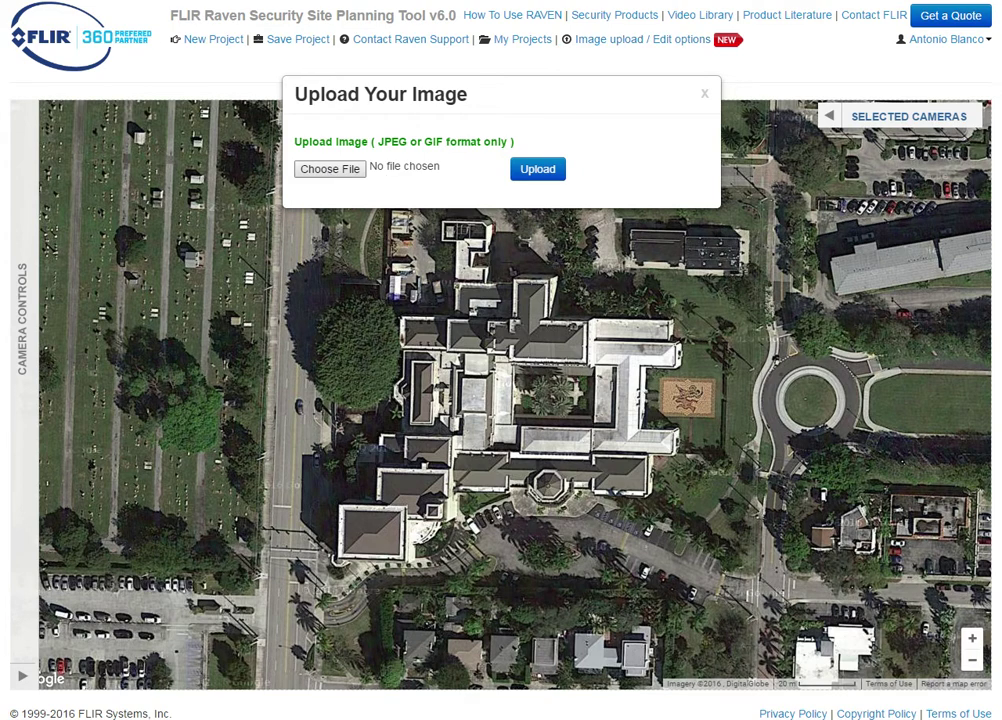
left_click(404, 167)
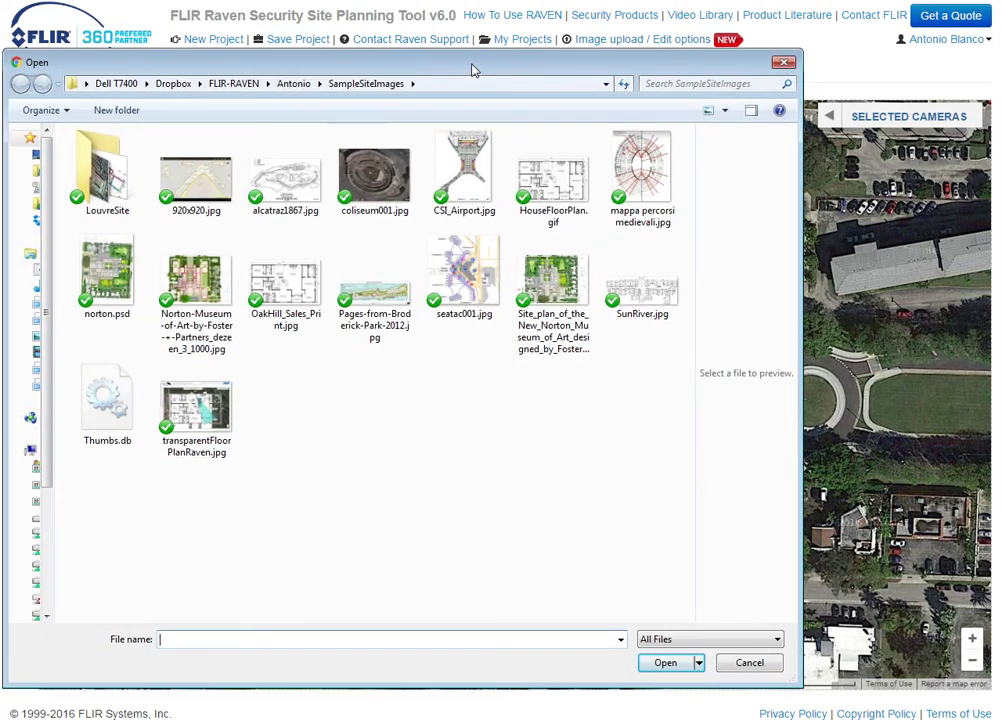
double_click(553, 285)
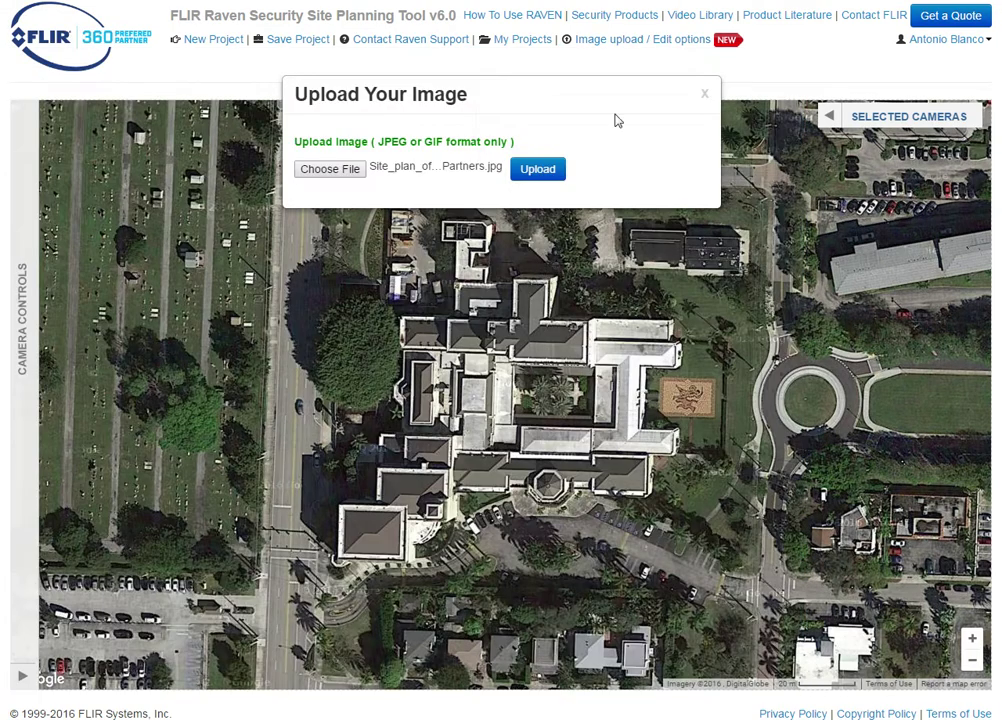
left_click(537, 170)
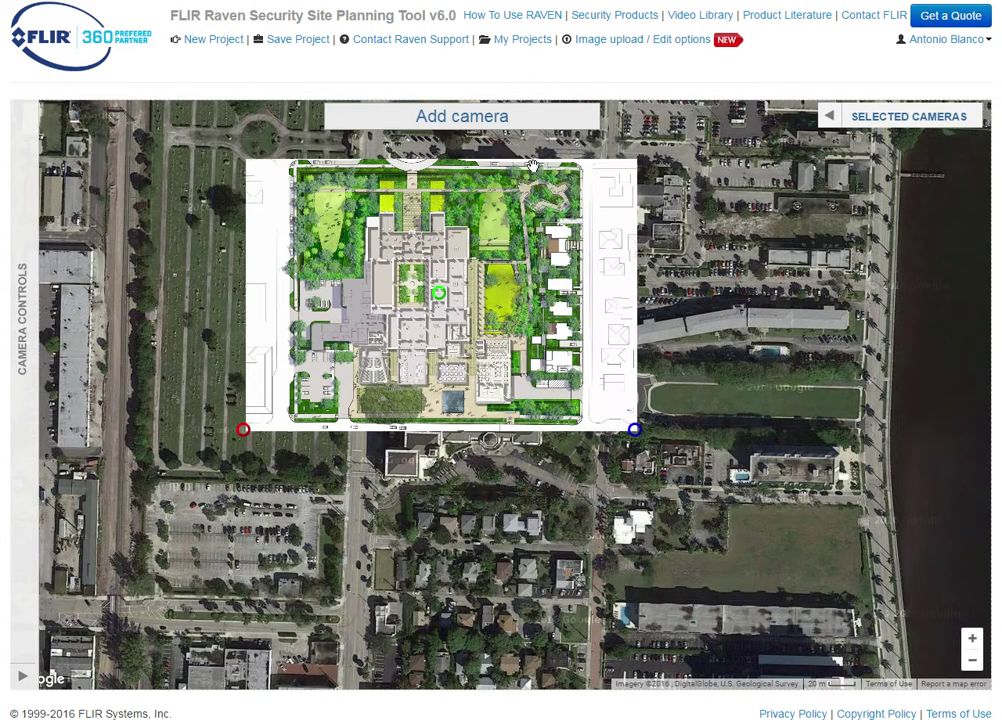
Step: Move the site plan overlay onto the museum grounds, tilting it slightly clockwise and enlarging it a little
left_click_drag(534, 244, 544, 270)
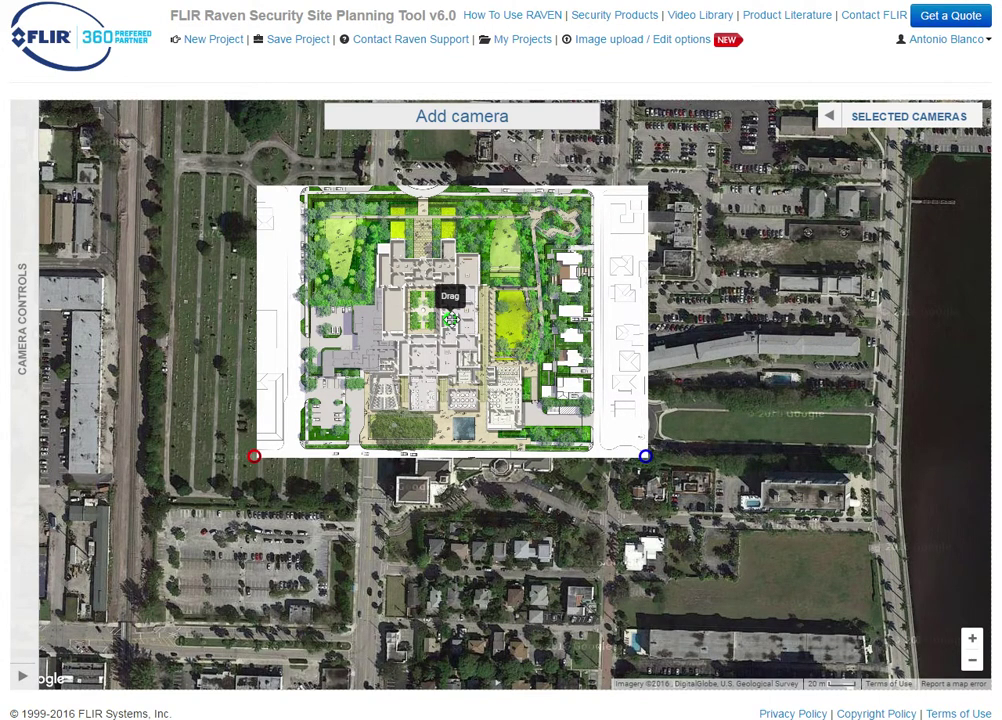
left_click_drag(451, 320, 499, 365)
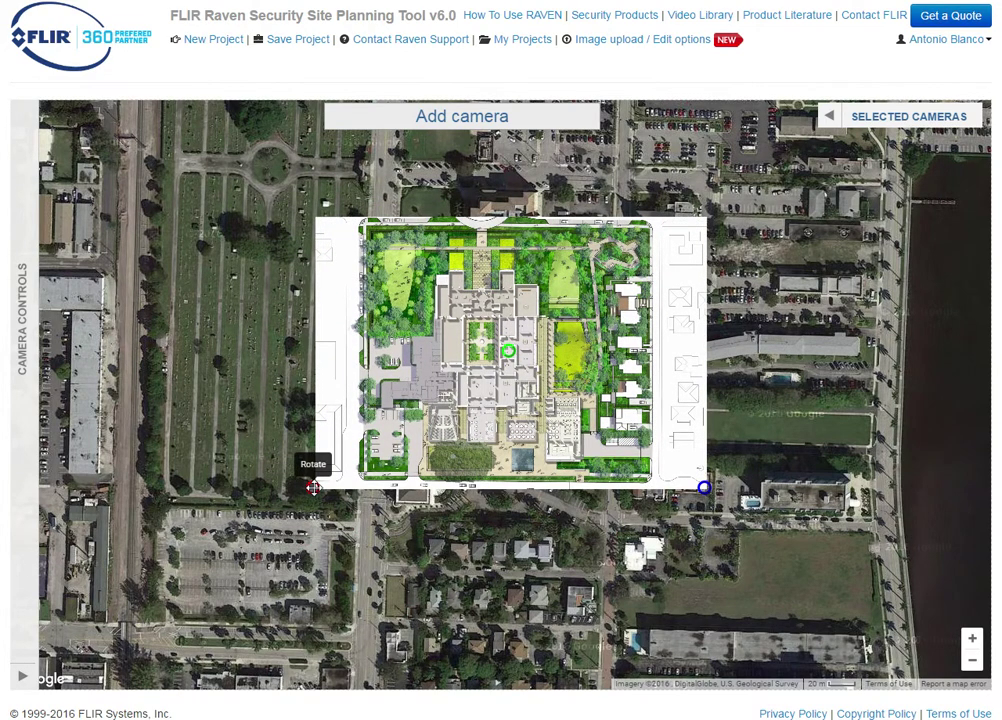
left_click_drag(313, 481, 298, 464)
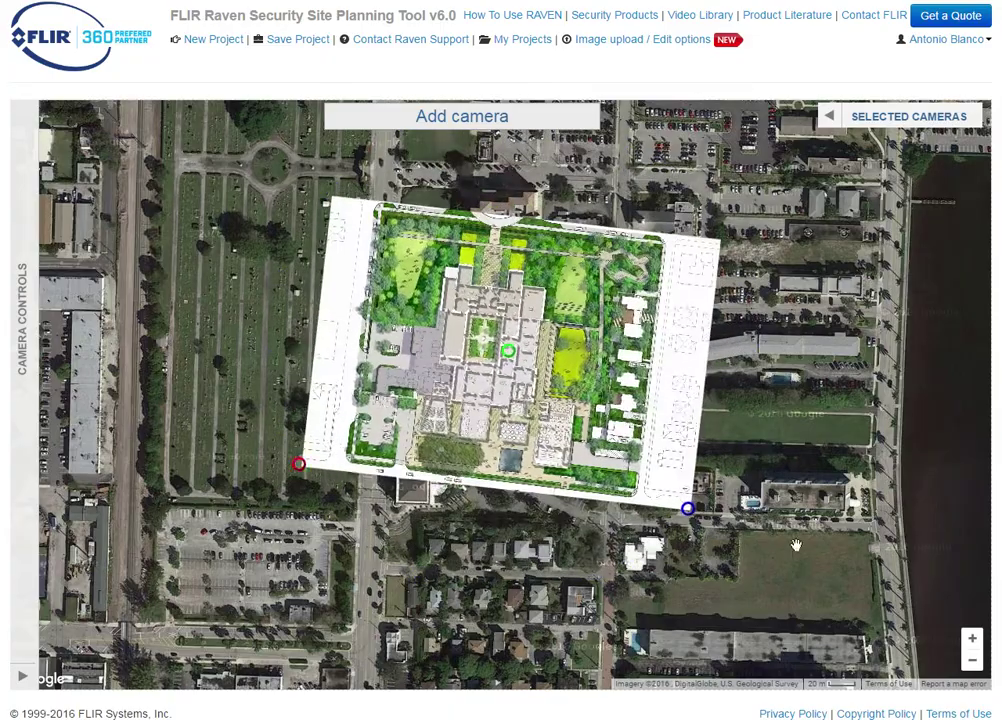
left_click_drag(688, 509, 715, 507)
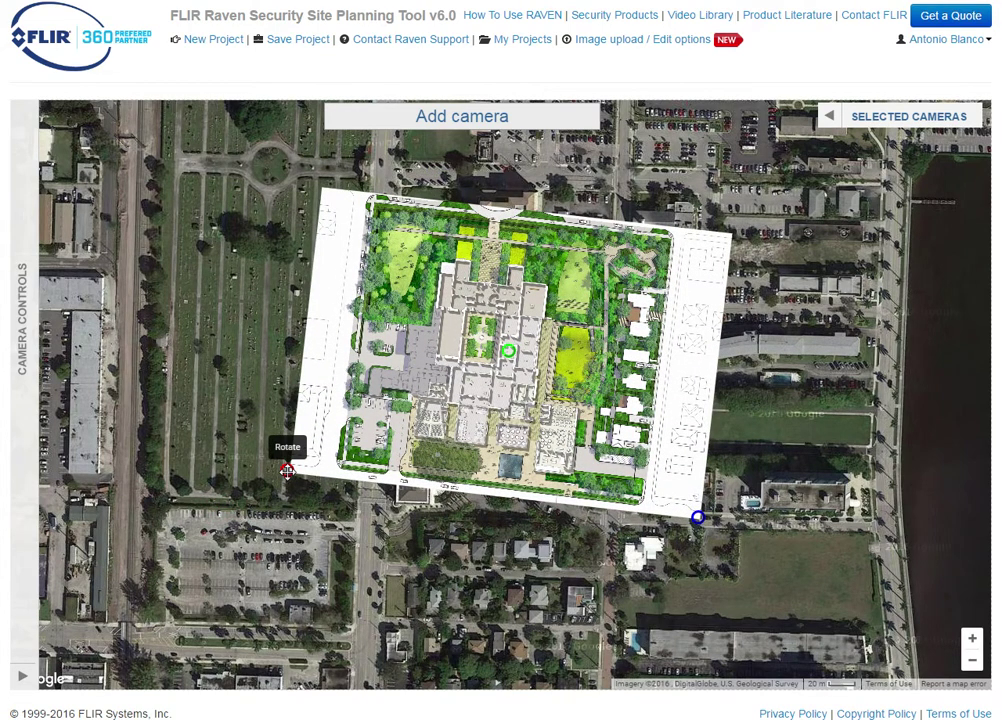
Step: Rotate the site plan about a quarter turn clockwise and position it over the museum block, square with the surrounding streets
left_click_drag(287, 470, 363, 144)
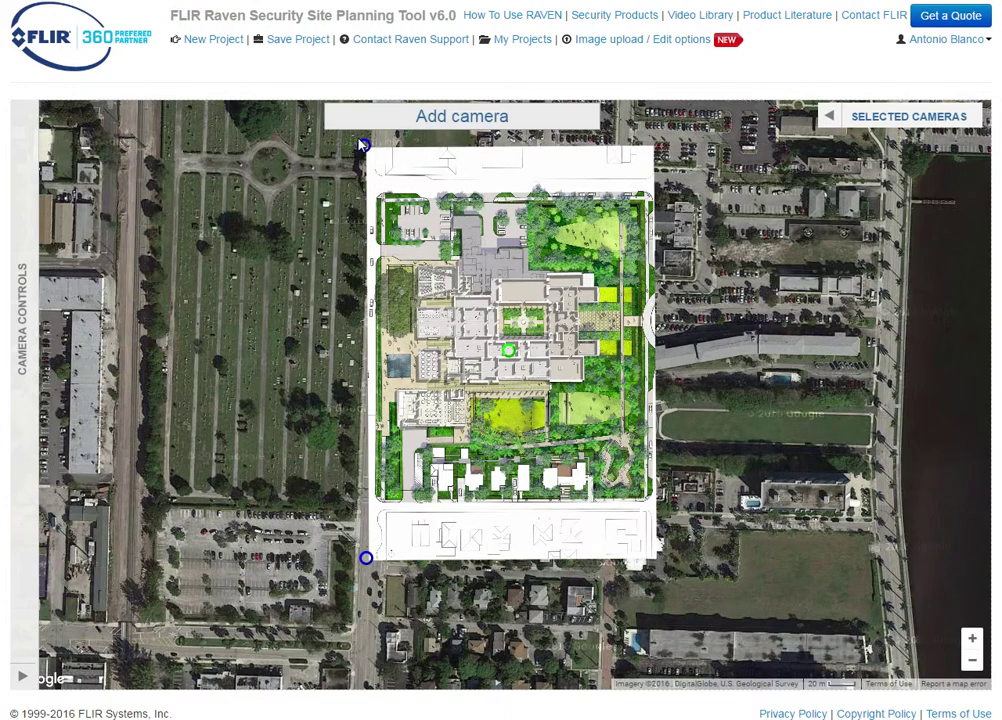
left_click_drag(363, 144, 363, 144)
mouse_move(509, 423)
left_mouse_down()
mouse_move(216, 428)
mouse_move(217, 515)
left_mouse_up()
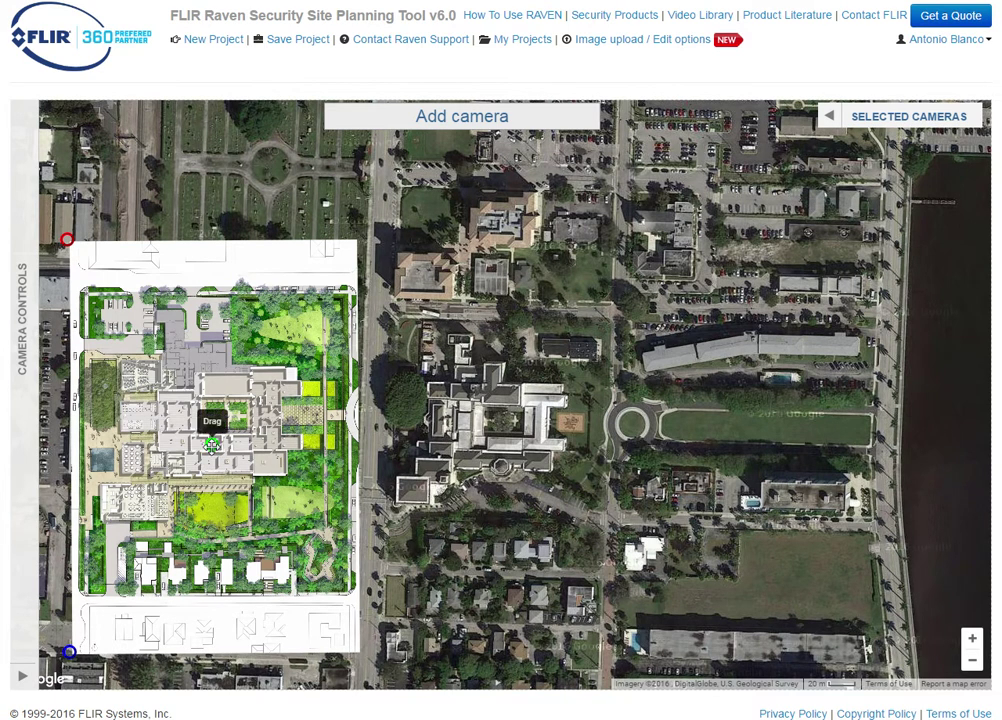
left_click_drag(212, 444, 492, 433)
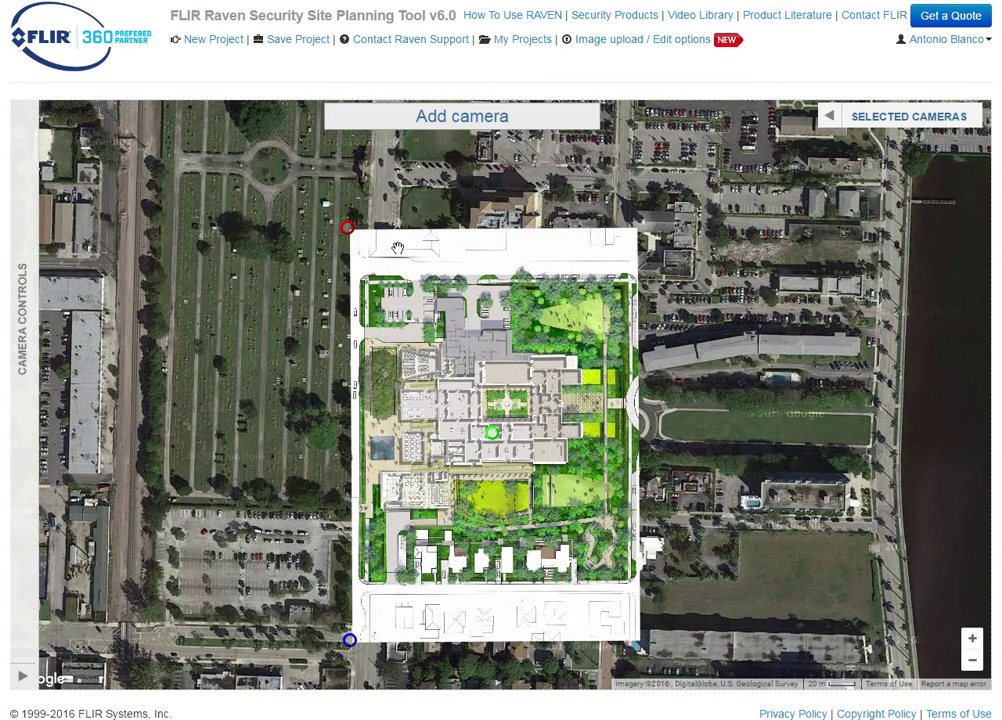
Step: Lower the site plan image's opacity to about two thirds so the satellite map shows through
left_click(673, 45)
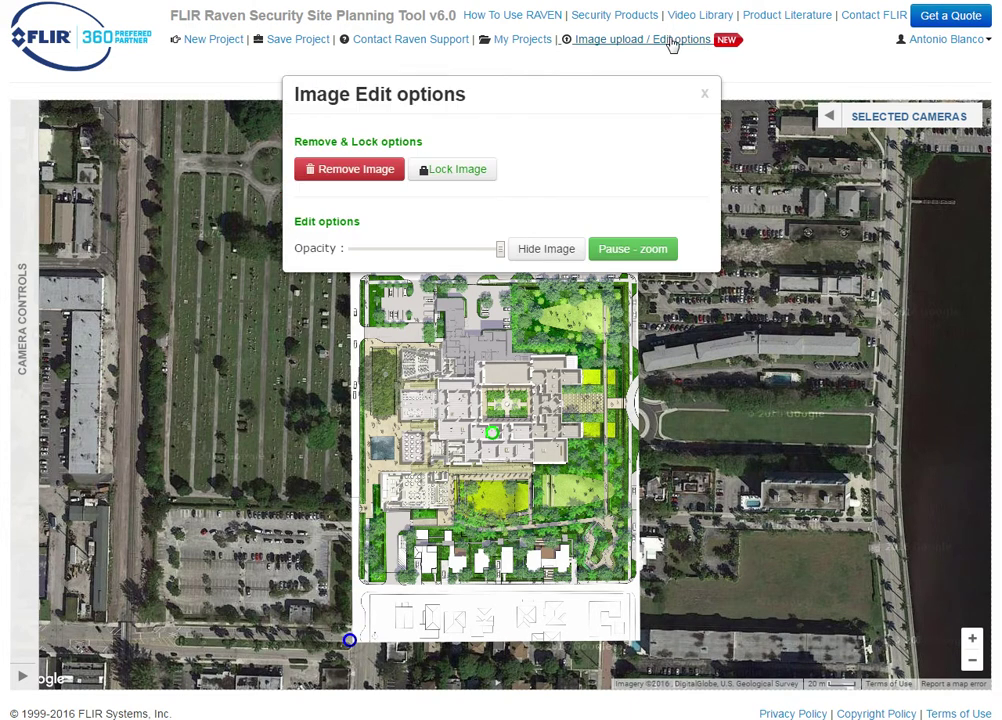
left_click_drag(502, 255, 452, 253)
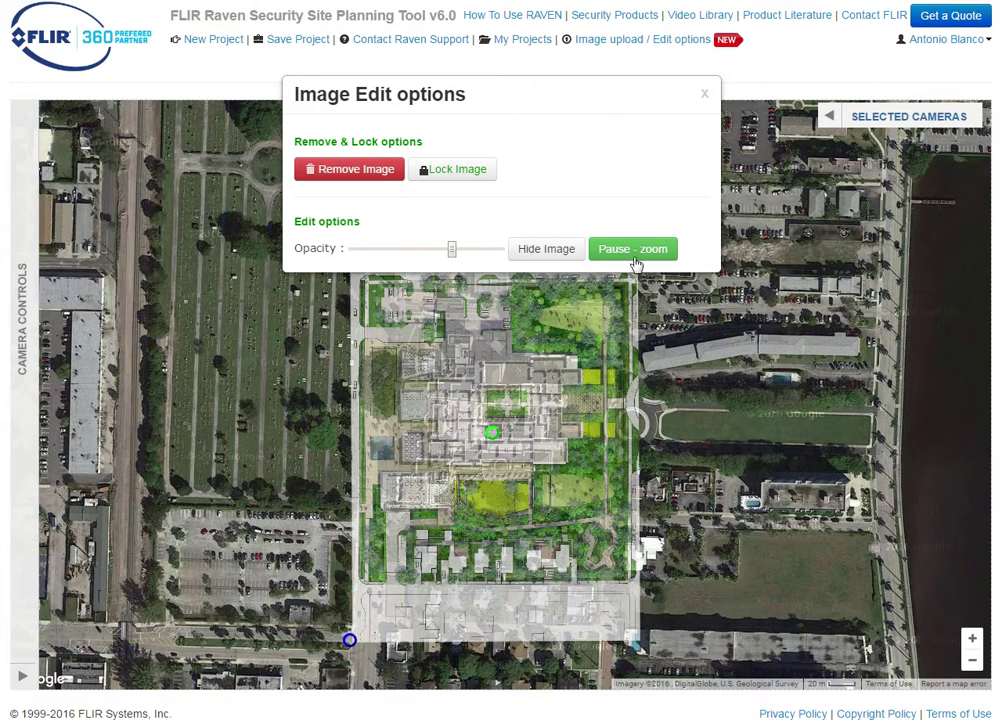
left_click(705, 95)
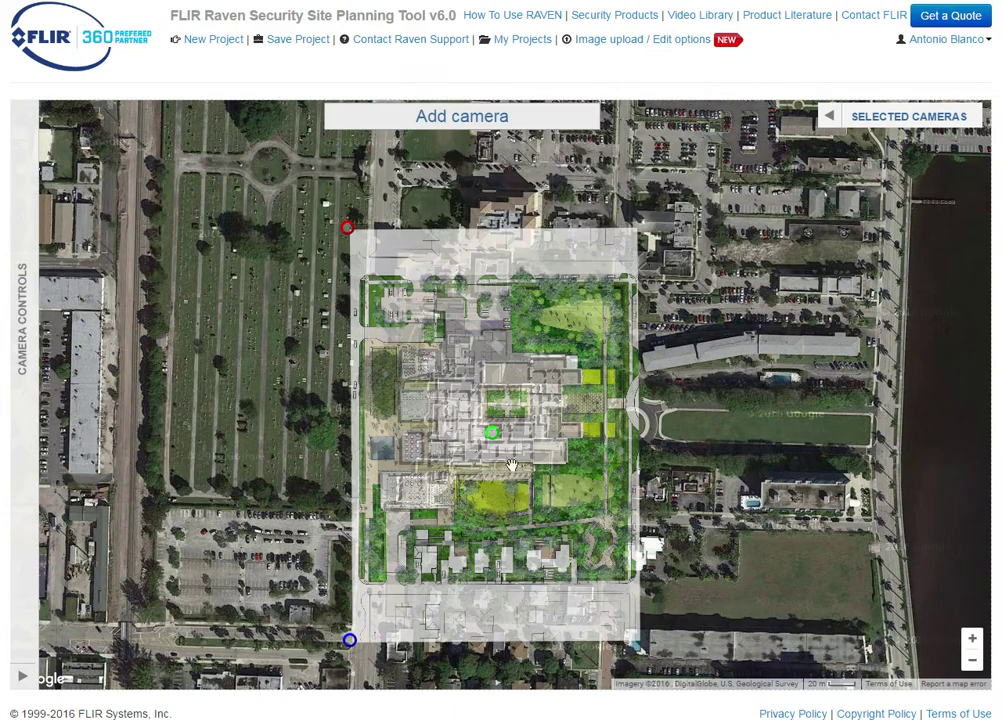
Step: Move the semi-transparent site plan back over the museum building and enlarge it to roughly match the building's size
left_click_drag(384, 355, 374, 266)
scroll(734, 465, "up", 5)
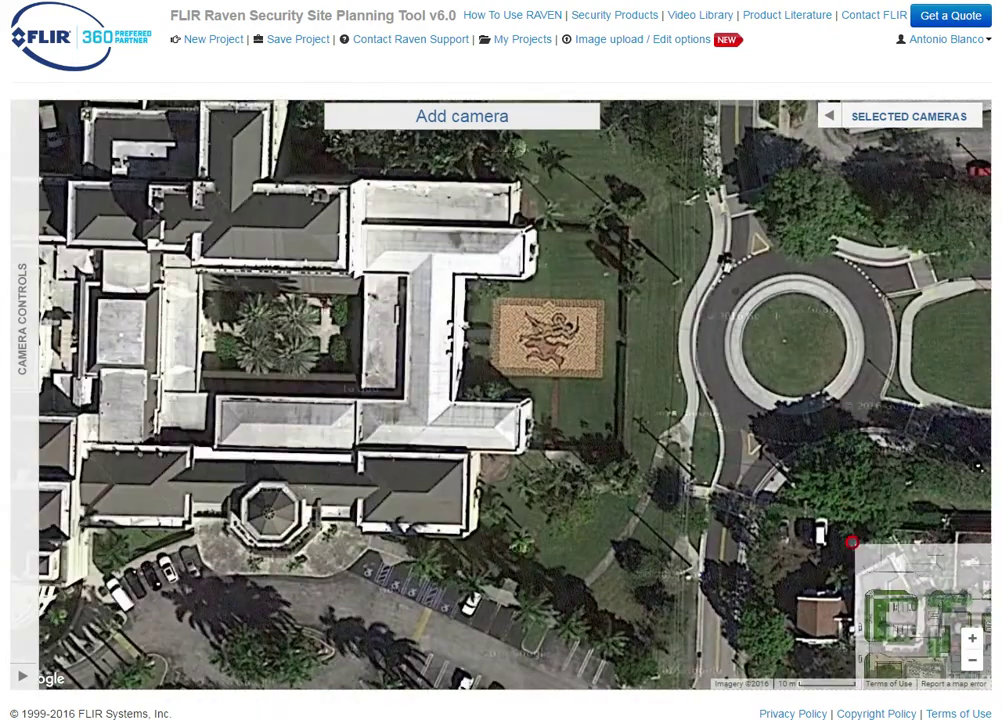
left_click_drag(855, 487, 727, 258)
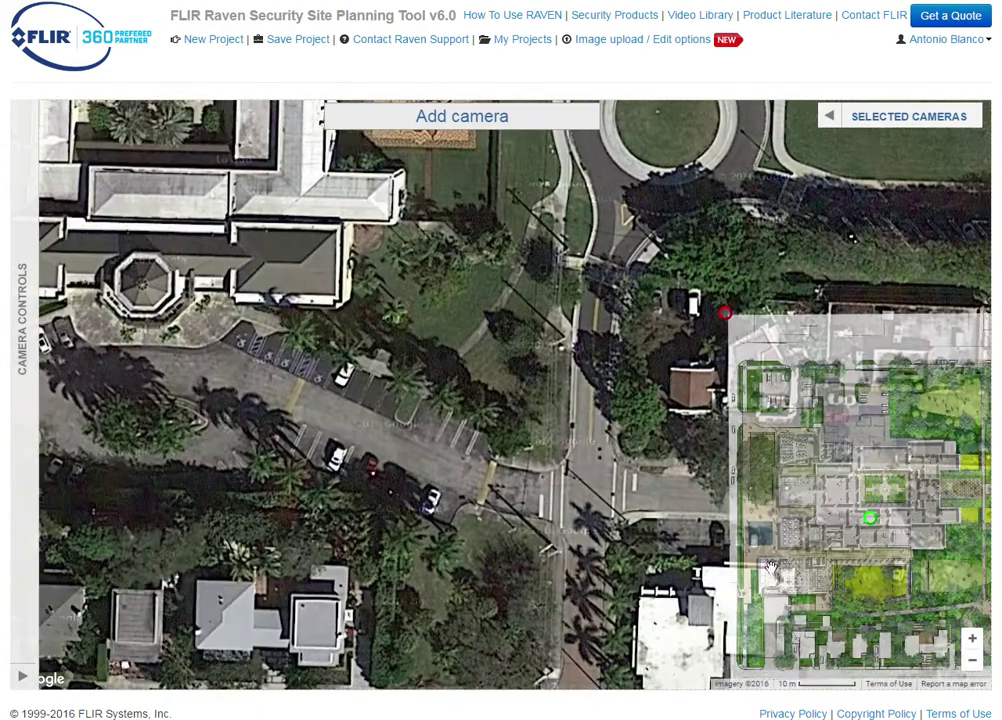
mouse_move(870, 517)
left_mouse_down()
mouse_move(243, 242)
mouse_move(549, 516)
mouse_move(395, 372)
left_mouse_up()
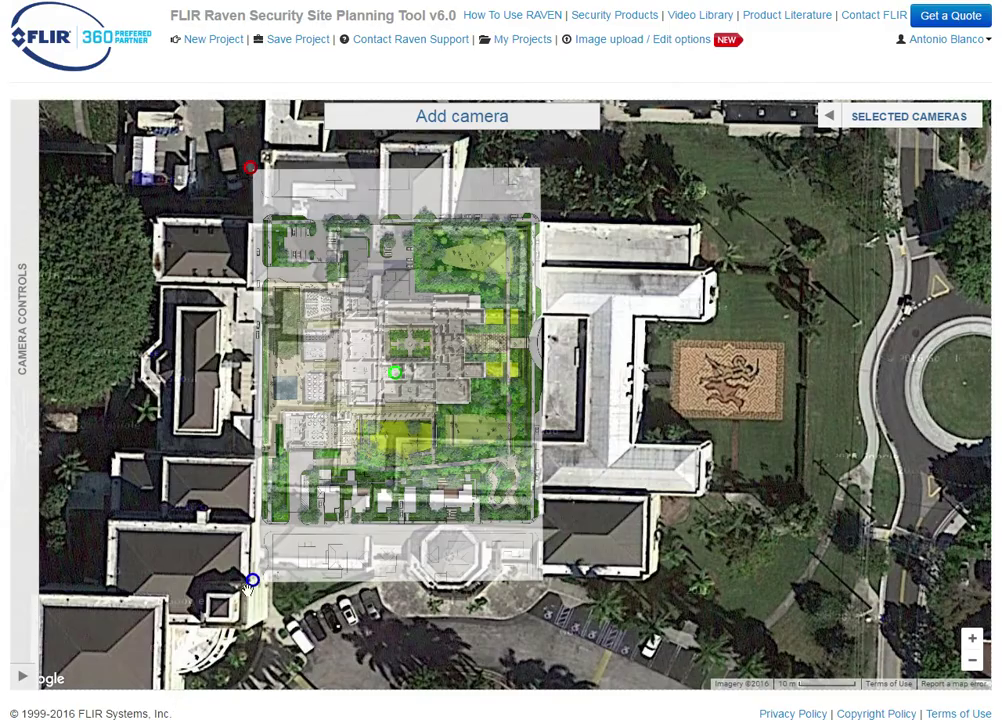
left_click_drag(253, 578, 82, 690)
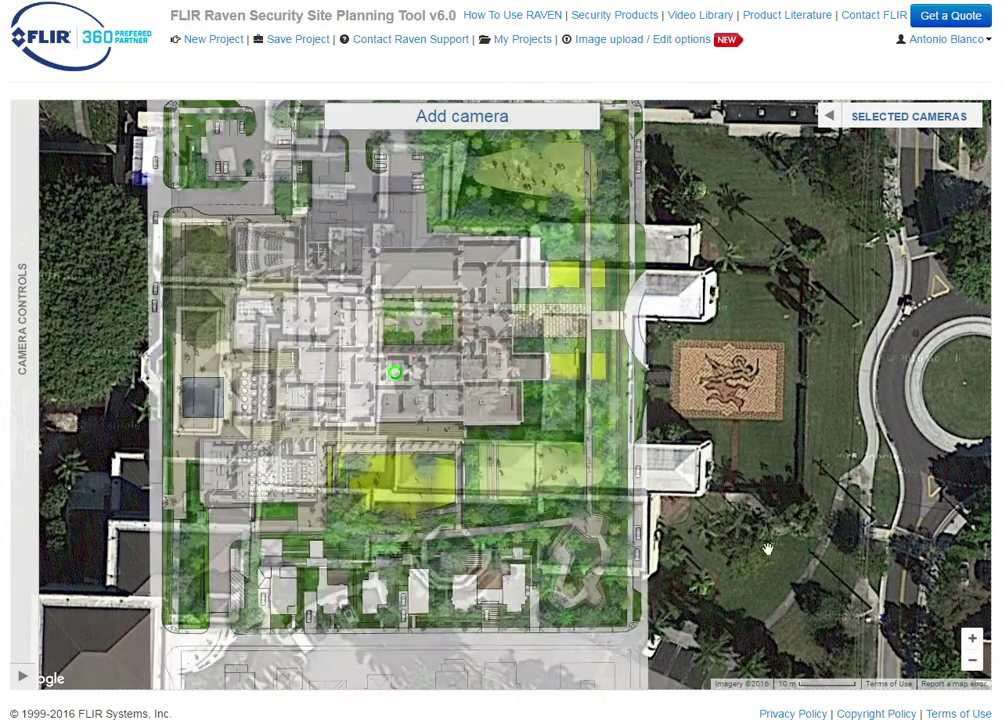
Step: Shift the site plan slightly over the museum and rotate it a few degrees clockwise to align with the building
left_click_drag(767, 546, 836, 271)
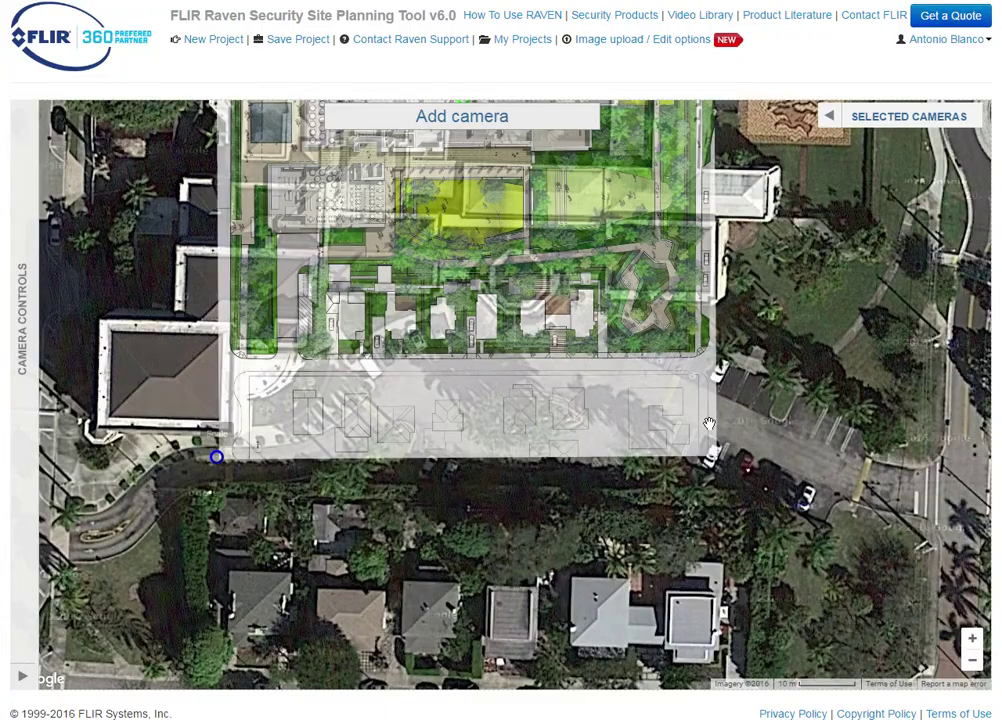
left_click_drag(352, 630, 468, 687)
left_click_drag(586, 595, 675, 190)
left_click_drag(760, 170, 794, 477)
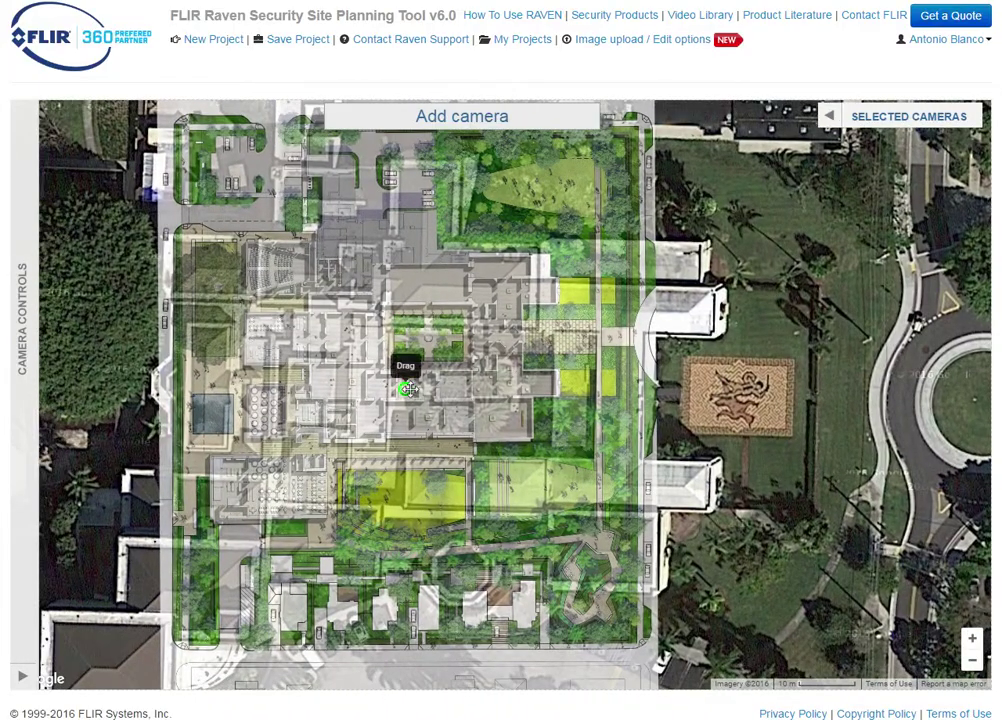
mouse_move(711, 387)
left_mouse_down()
mouse_move(712, 407)
mouse_move(501, 421)
mouse_move(447, 441)
mouse_move(439, 375)
mouse_move(433, 393)
left_mouse_up()
left_click_drag(803, 342, 828, 485)
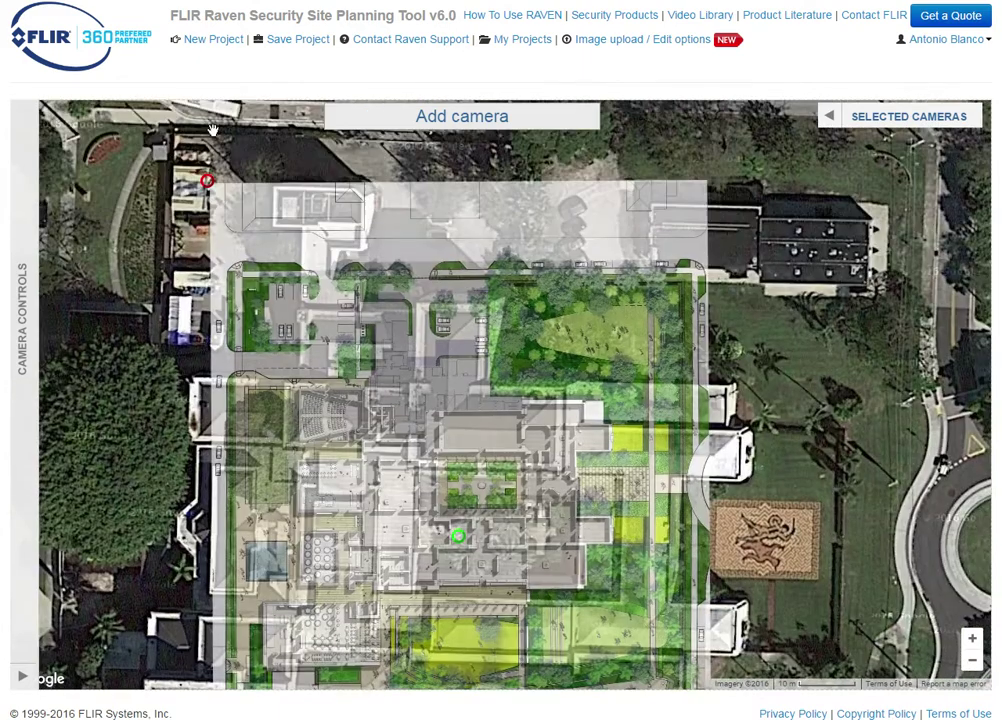
mouse_move(205, 180)
left_mouse_down()
mouse_move(222, 155)
mouse_move(217, 172)
left_mouse_up()
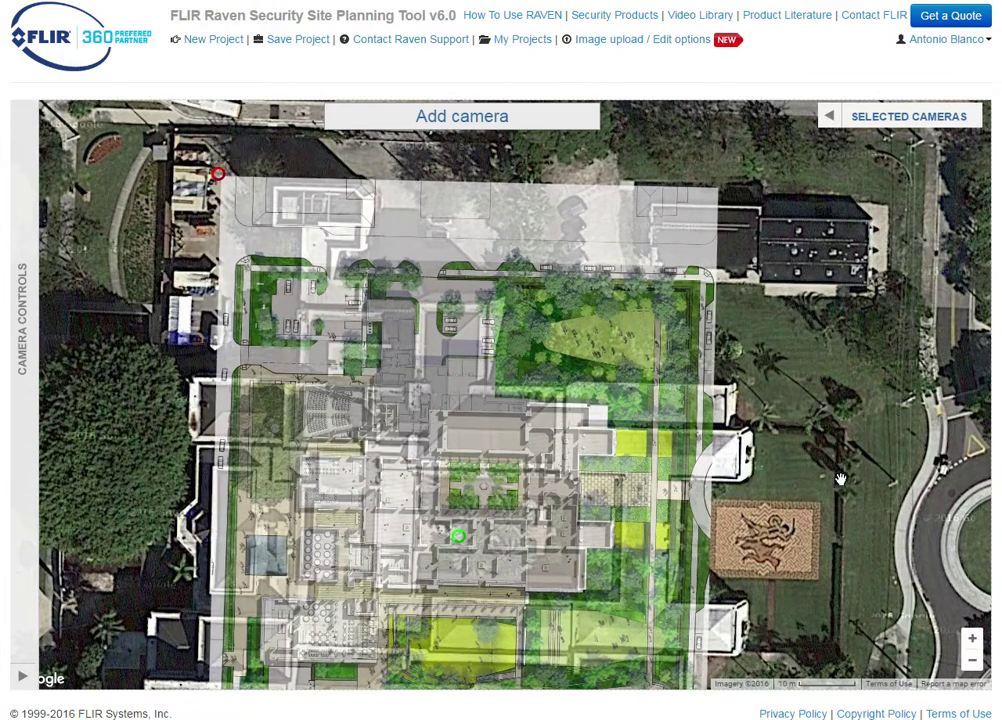
Step: Enlarge the site plan from its southwest corner, stretching it out to the main road west of the museum
left_click_drag(840, 479, 645, 248)
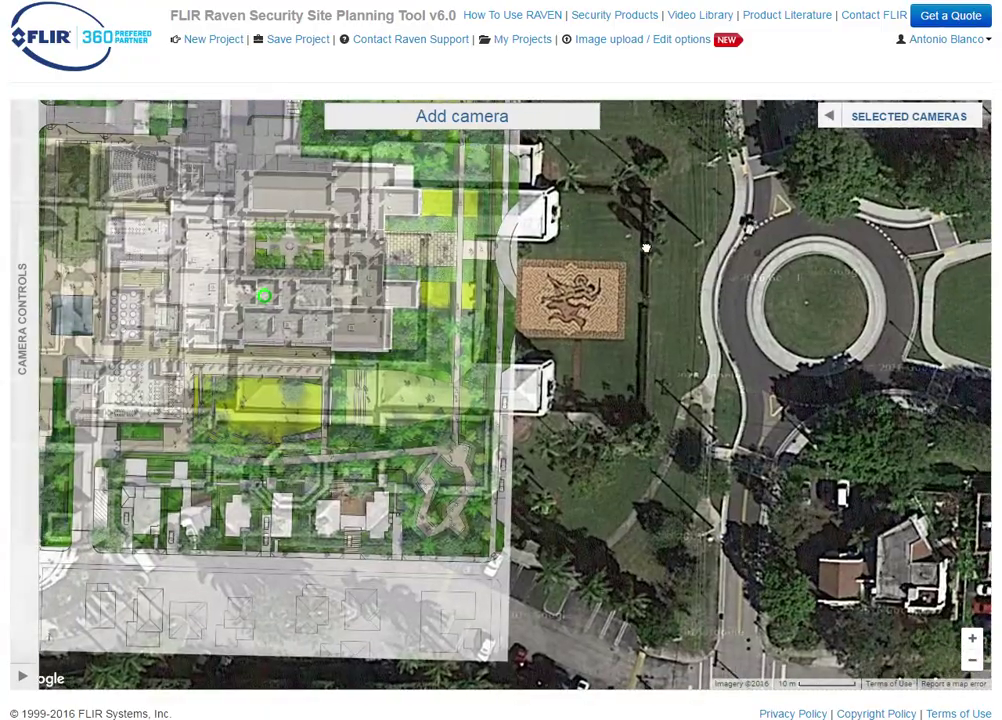
left_click_drag(625, 562, 839, 225)
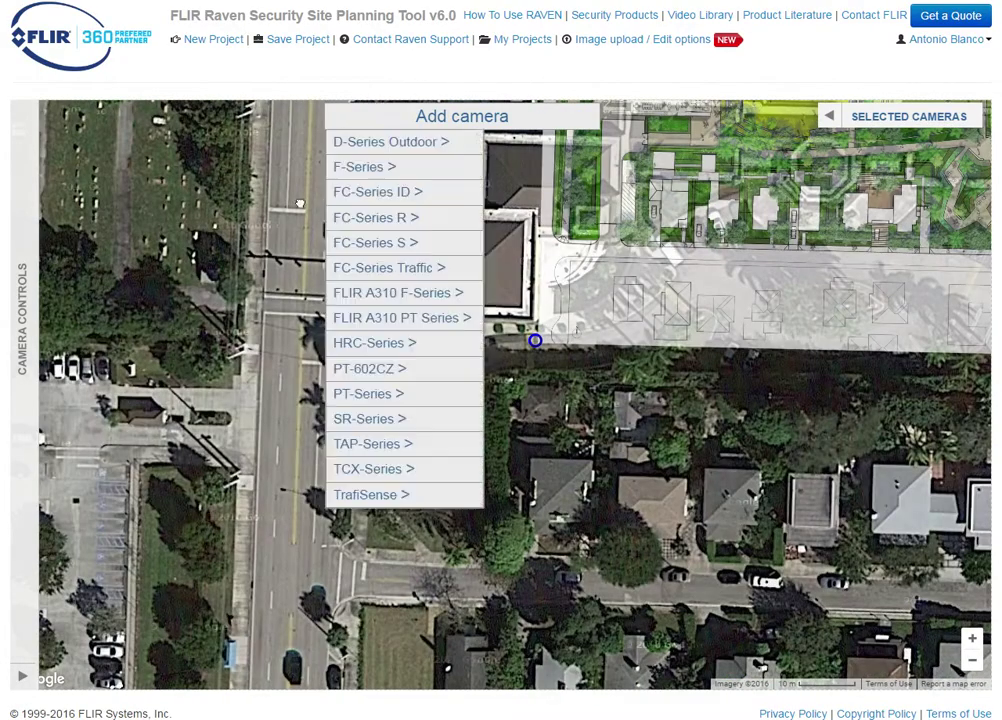
left_click_drag(543, 145, 575, 191)
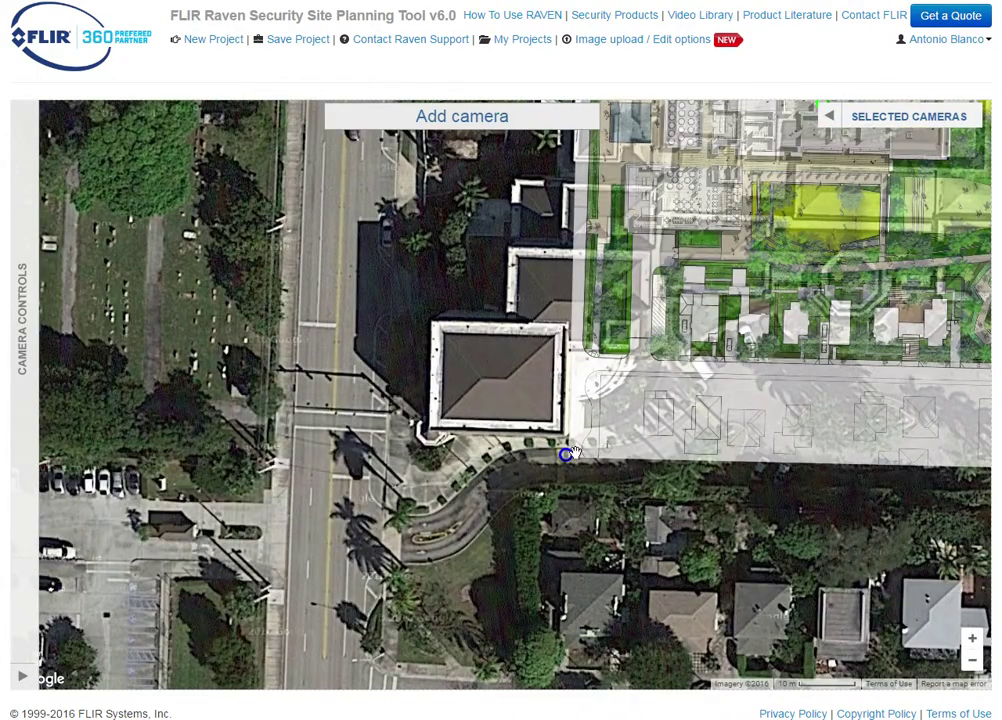
left_click_drag(565, 457, 350, 719)
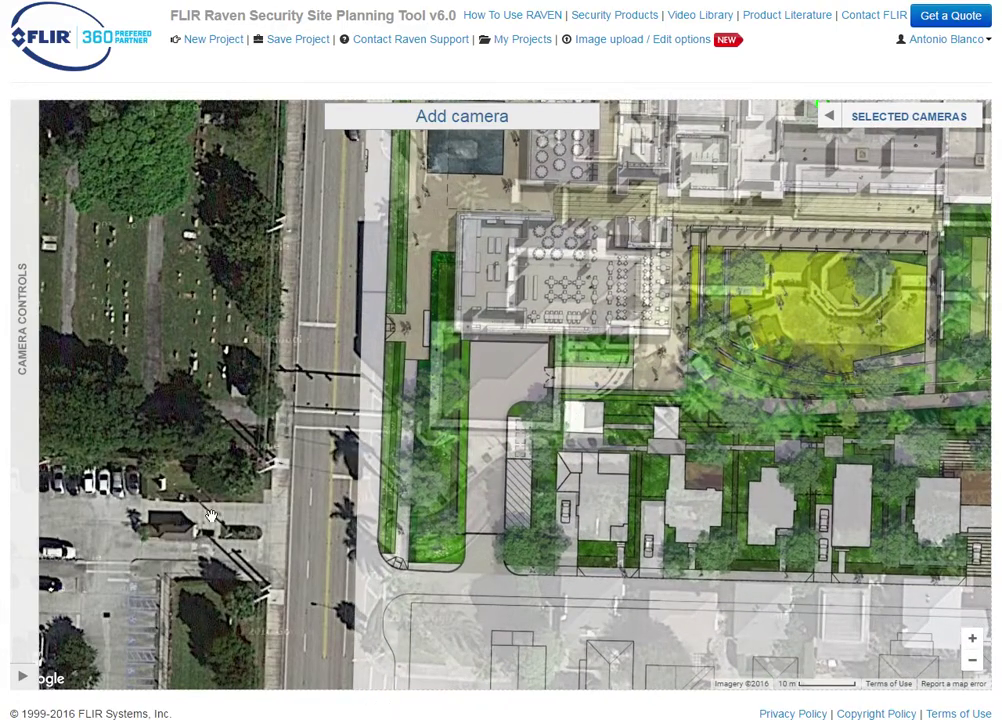
Step: Check the plan's fit around the museum block and enlarge it slightly more, bringing its southwest corner to the middle of the main road
left_click_drag(211, 514, 342, 383)
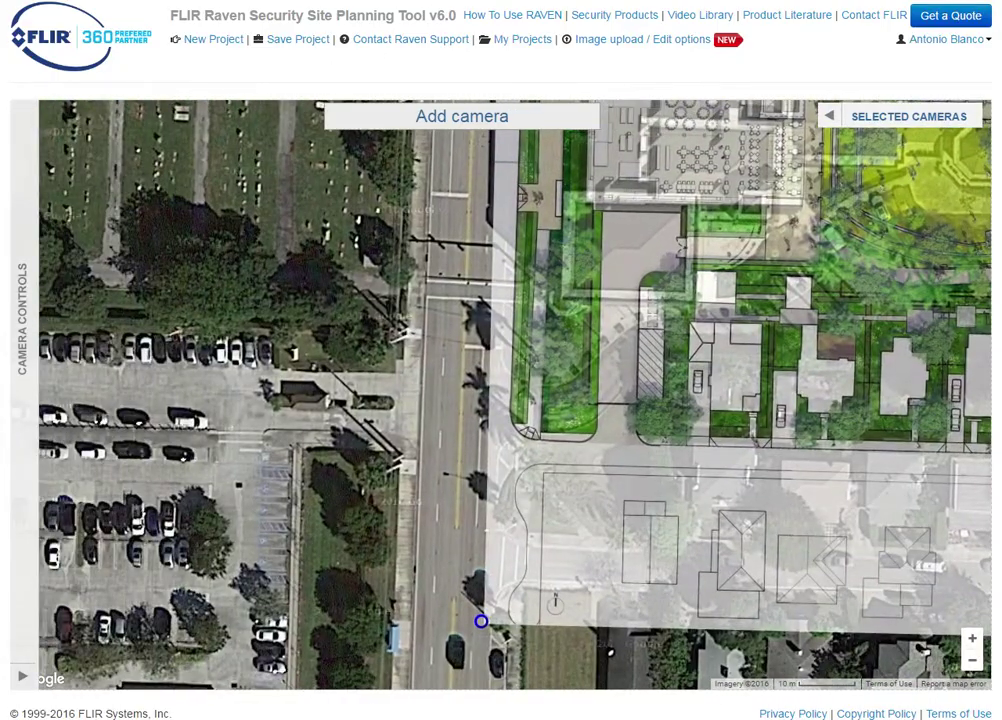
left_click_drag(790, 160, 230, 649)
left_click_drag(364, 331, 559, 239)
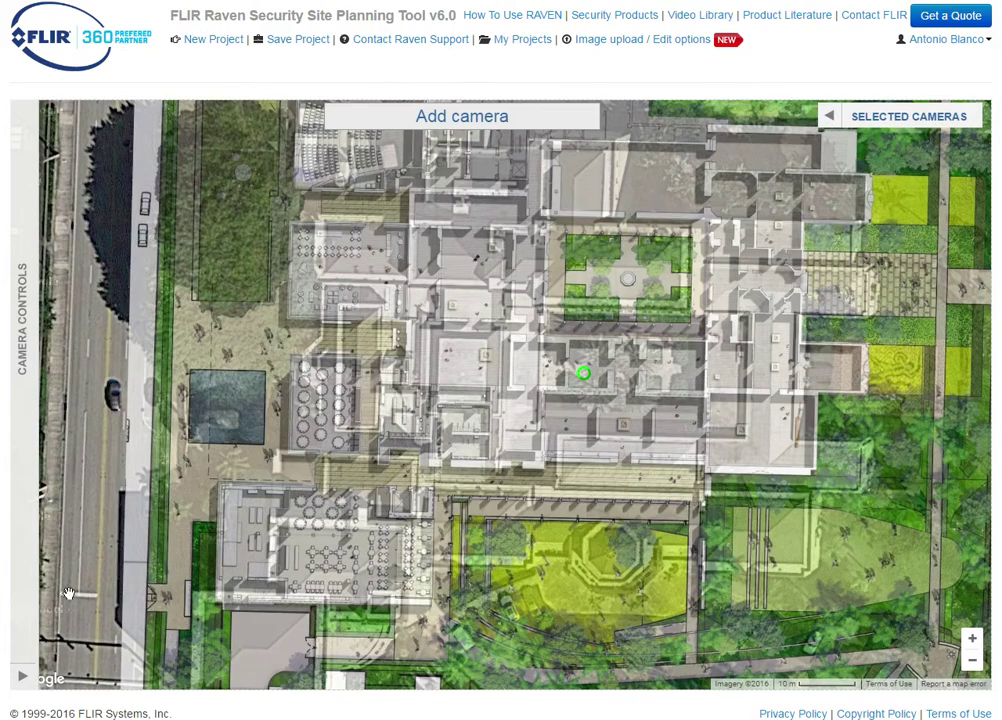
left_click_drag(54, 463, 111, 148)
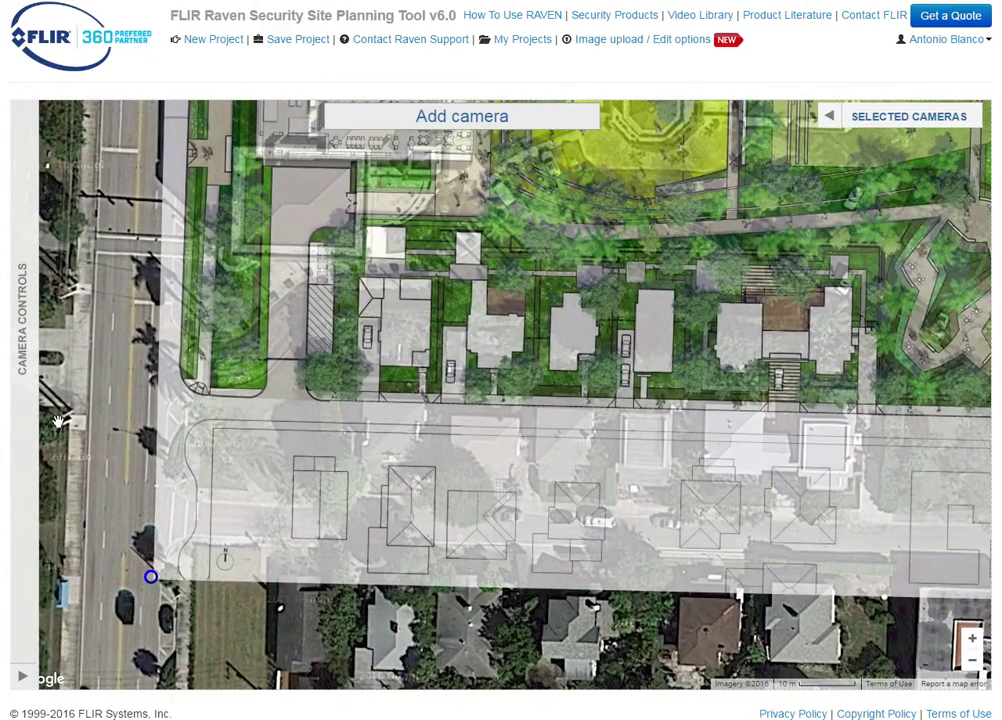
left_click_drag(87, 600, 158, 676)
left_click_drag(199, 242, 195, 160)
left_click_drag(157, 240, 69, 455)
left_click_drag(81, 332, 228, 254)
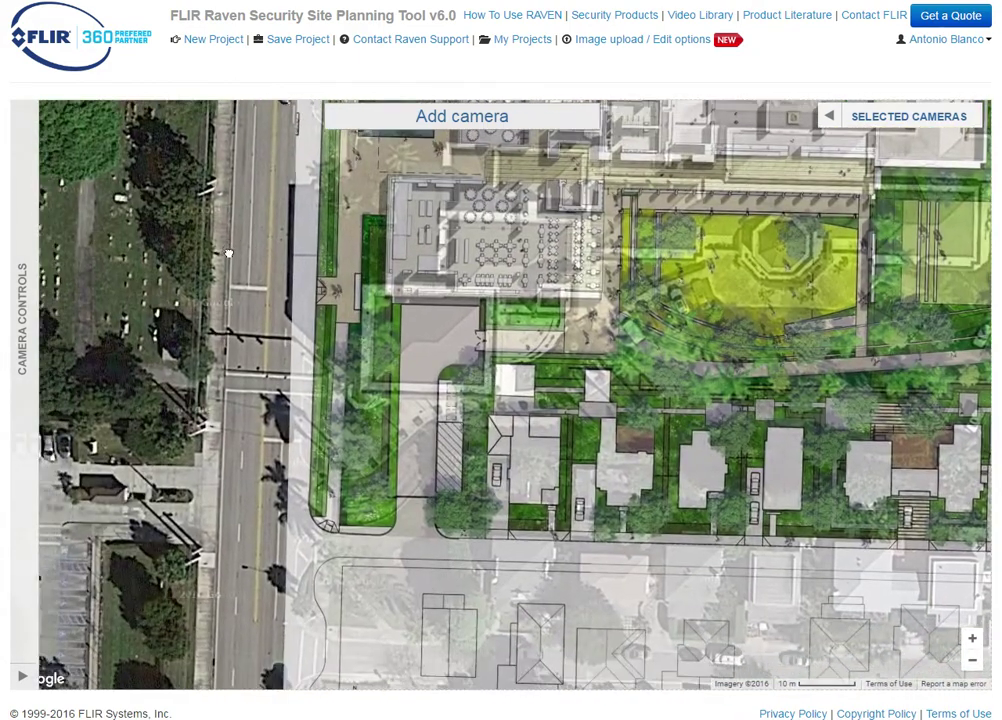
left_click_drag(134, 434, 236, 229)
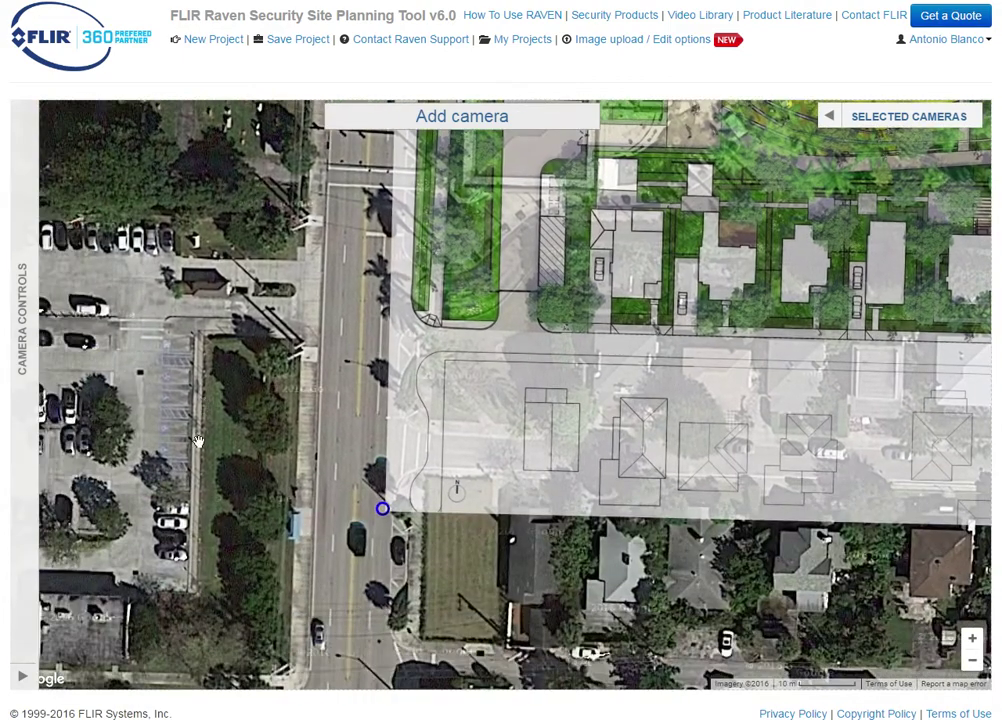
left_click_drag(198, 441, 249, 210)
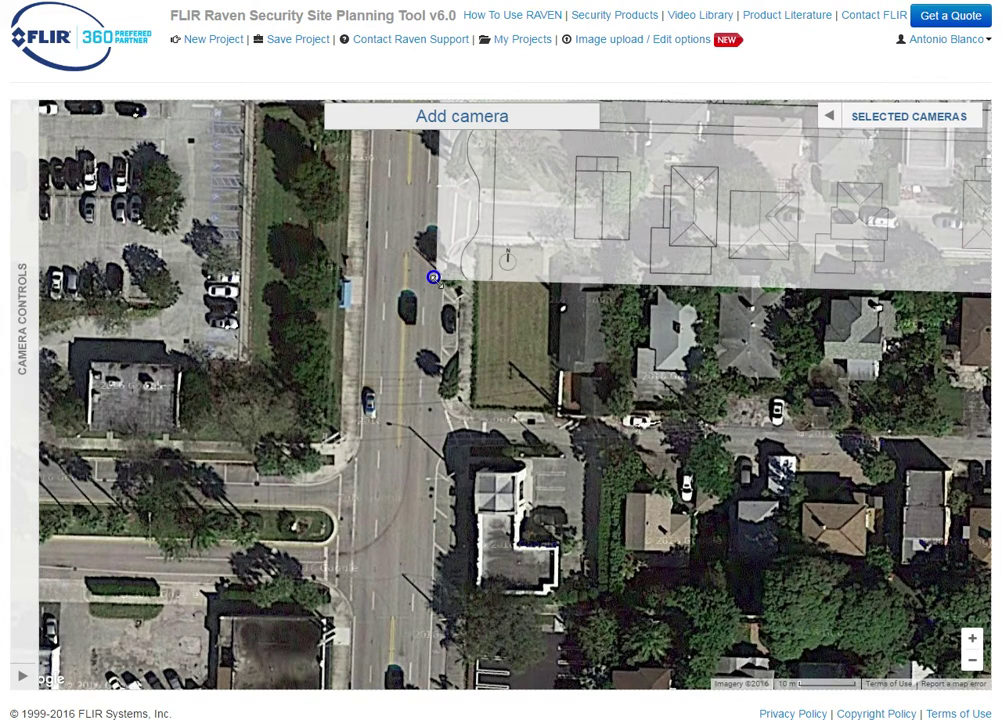
left_click_drag(618, 257, 583, 311)
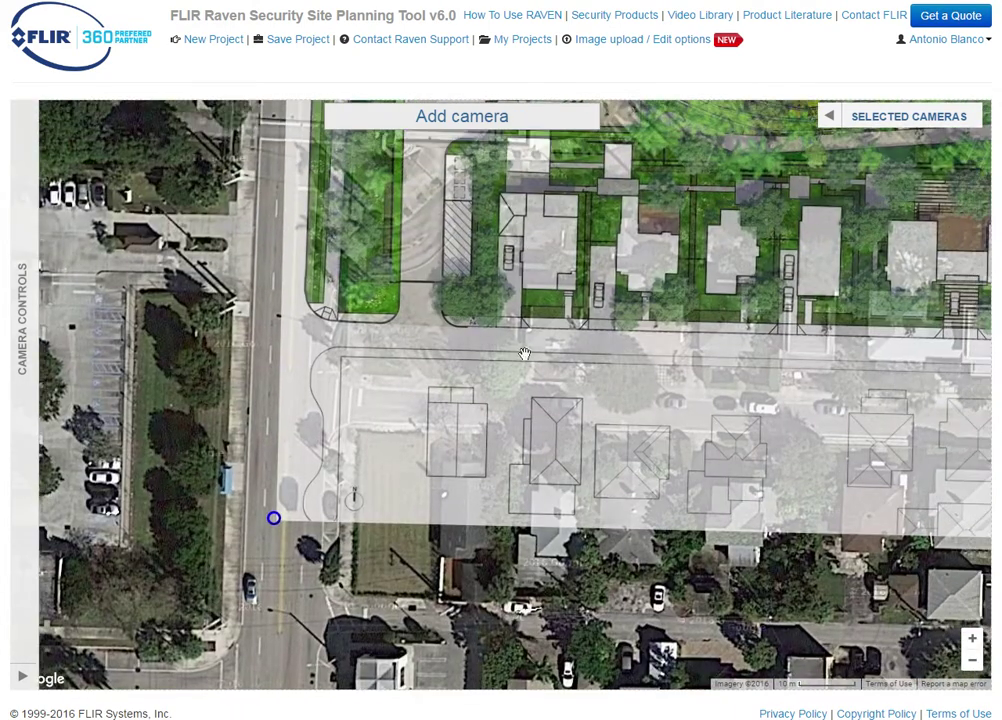
Step: Move the site plan south and slightly west so its museum wings line up with the building on the satellite map
left_click_drag(692, 220, 459, 512)
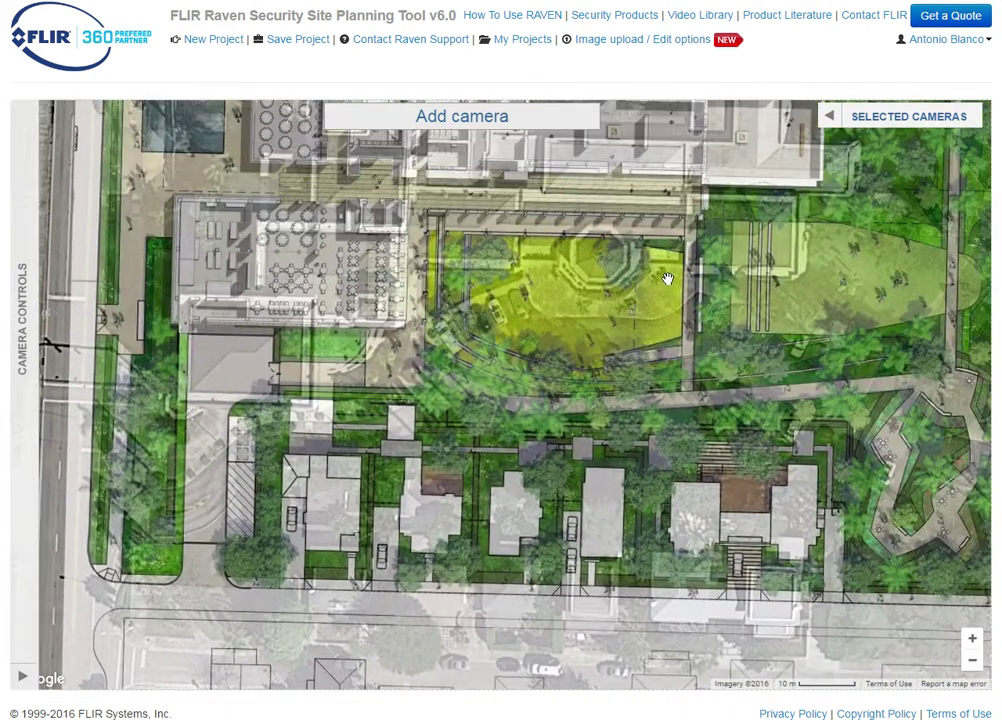
left_click_drag(728, 270, 652, 535)
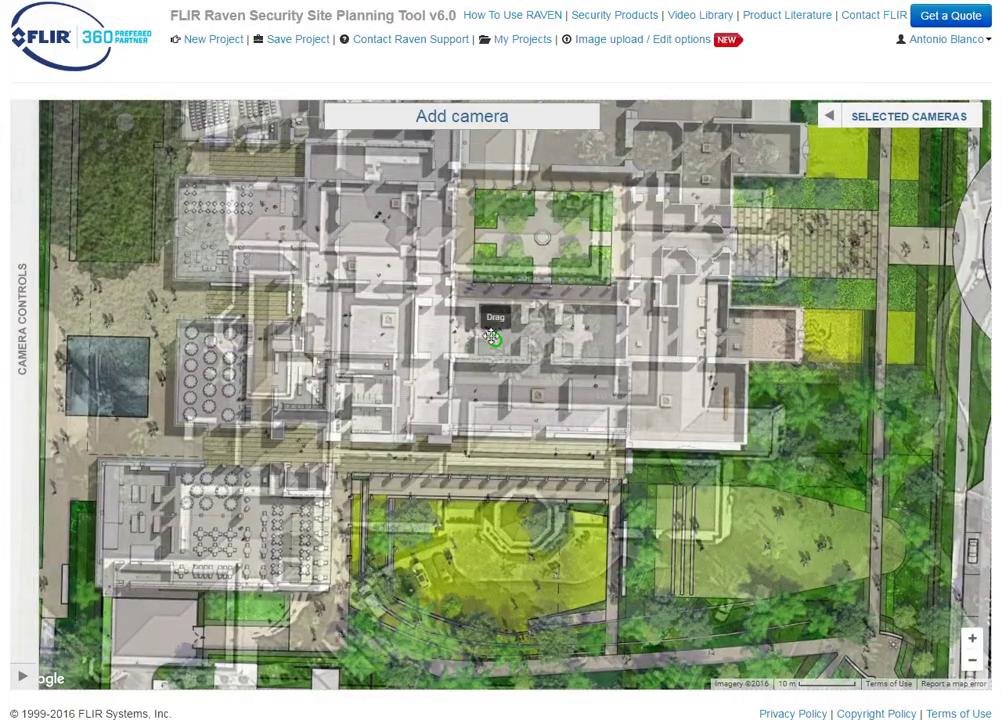
mouse_move(494, 340)
left_mouse_down()
mouse_move(447, 353)
mouse_move(407, 418)
mouse_move(476, 445)
mouse_move(472, 452)
mouse_move(468, 440)
left_mouse_up()
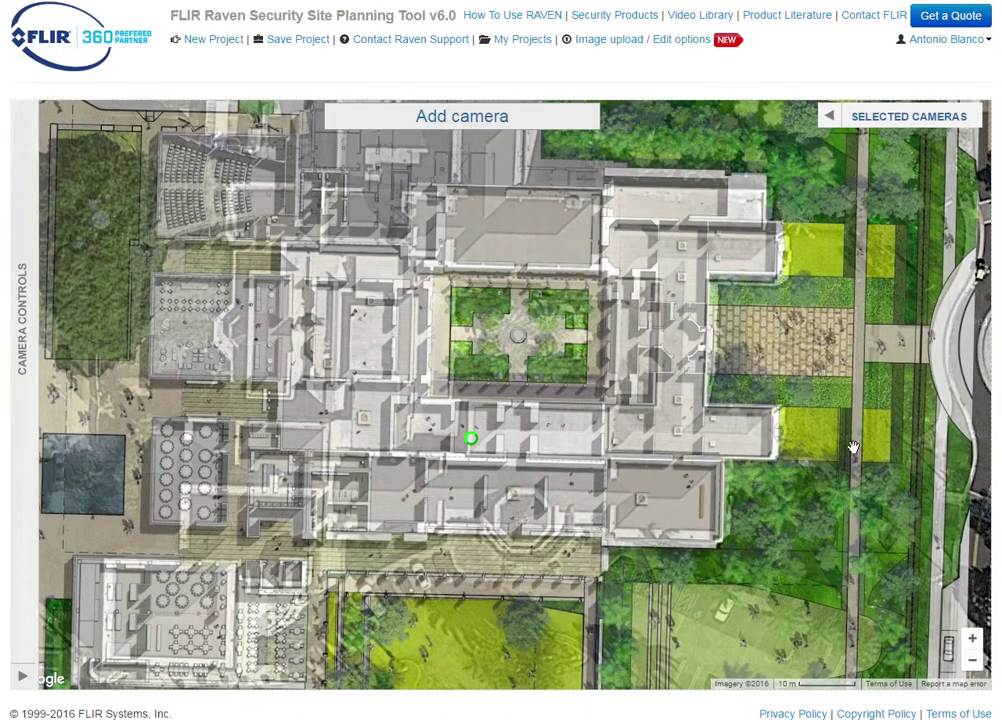
Step: Check the plan's southern edge against the streets and shrink the plan very slightly from its southwest corner
mouse_move(856, 517)
left_mouse_down()
mouse_move(843, 363)
mouse_move(736, 236)
mouse_move(548, 455)
mouse_move(550, 499)
mouse_move(619, 280)
mouse_move(620, 194)
left_mouse_up()
left_click_drag(607, 407, 661, 161)
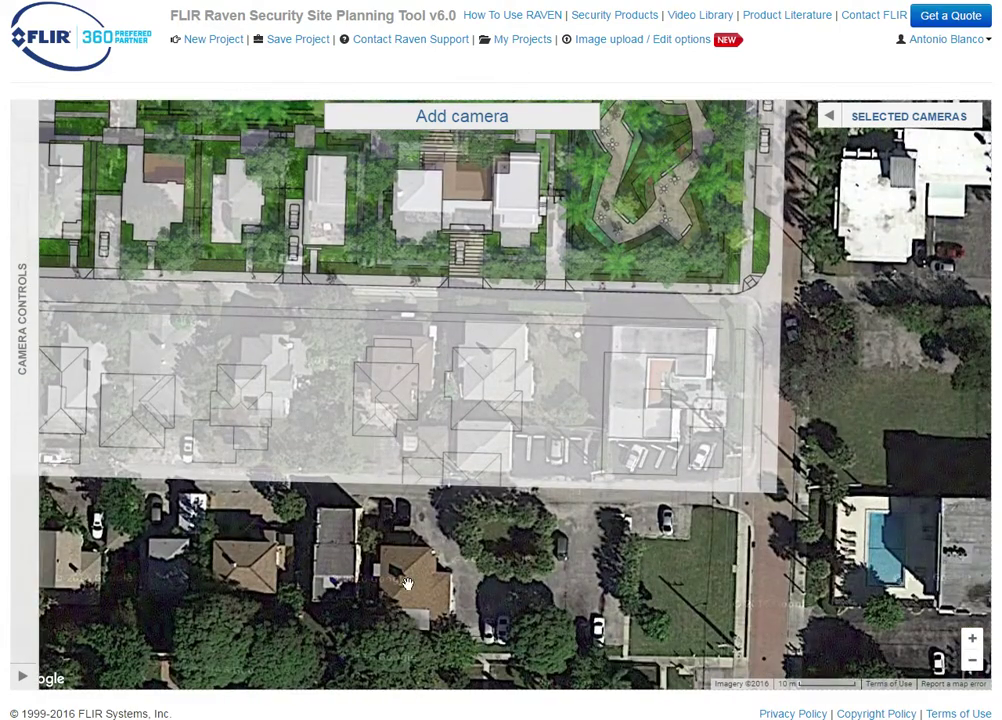
left_click_drag(408, 583, 709, 579)
left_click_drag(376, 615, 516, 588)
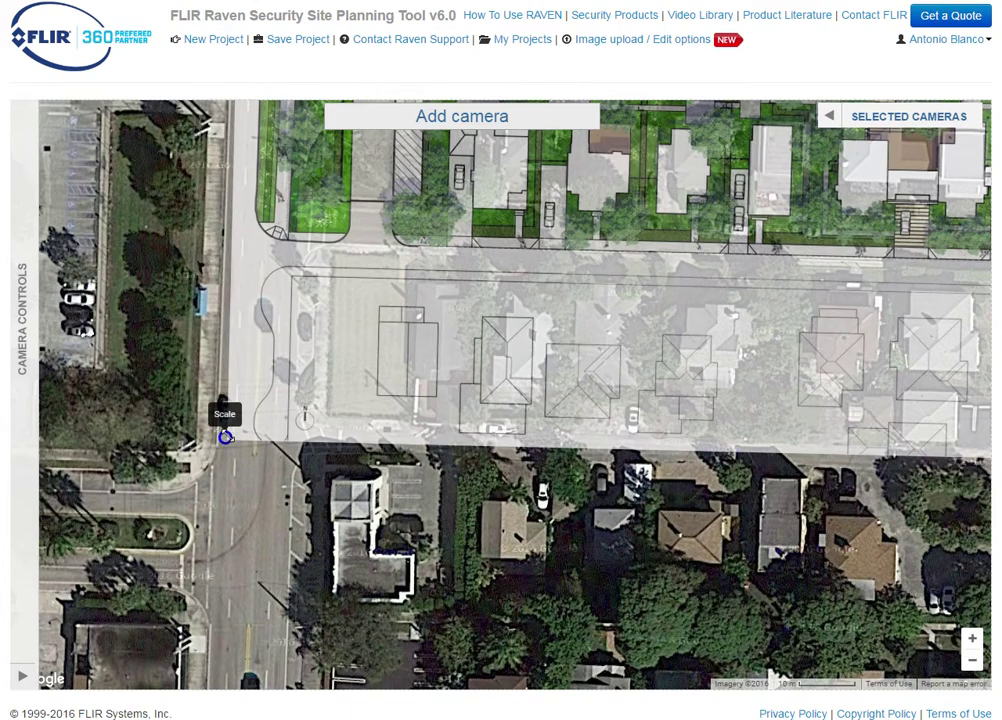
left_click_drag(226, 437, 232, 428)
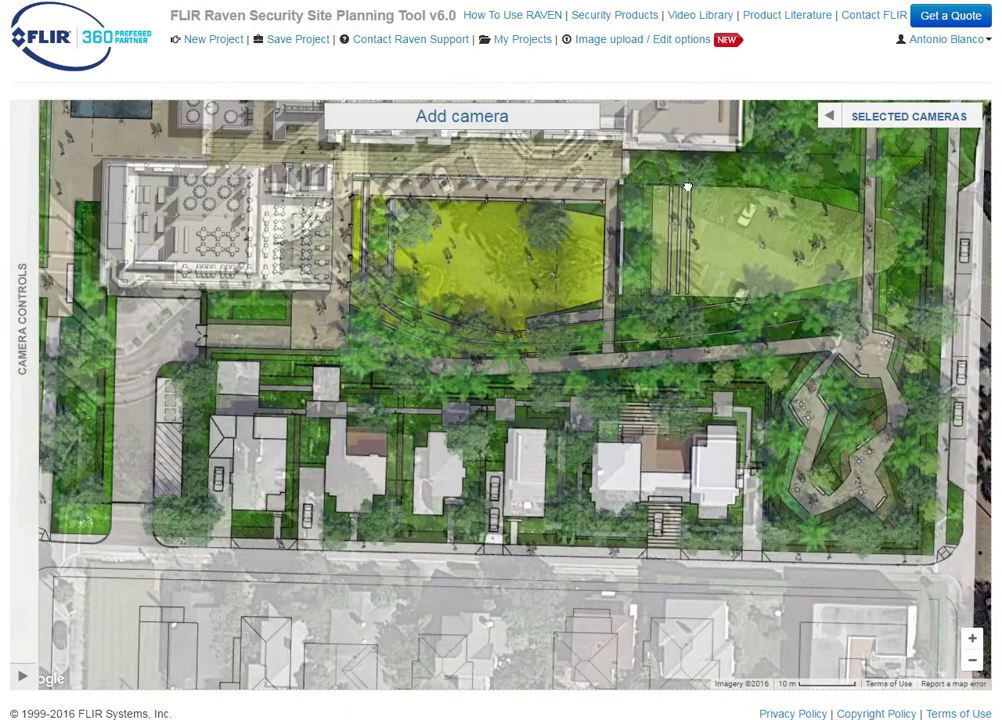
Step: Nudge the site plan slightly southeast to fine-tune its alignment with the museum building
left_click_drag(688, 187, 664, 420)
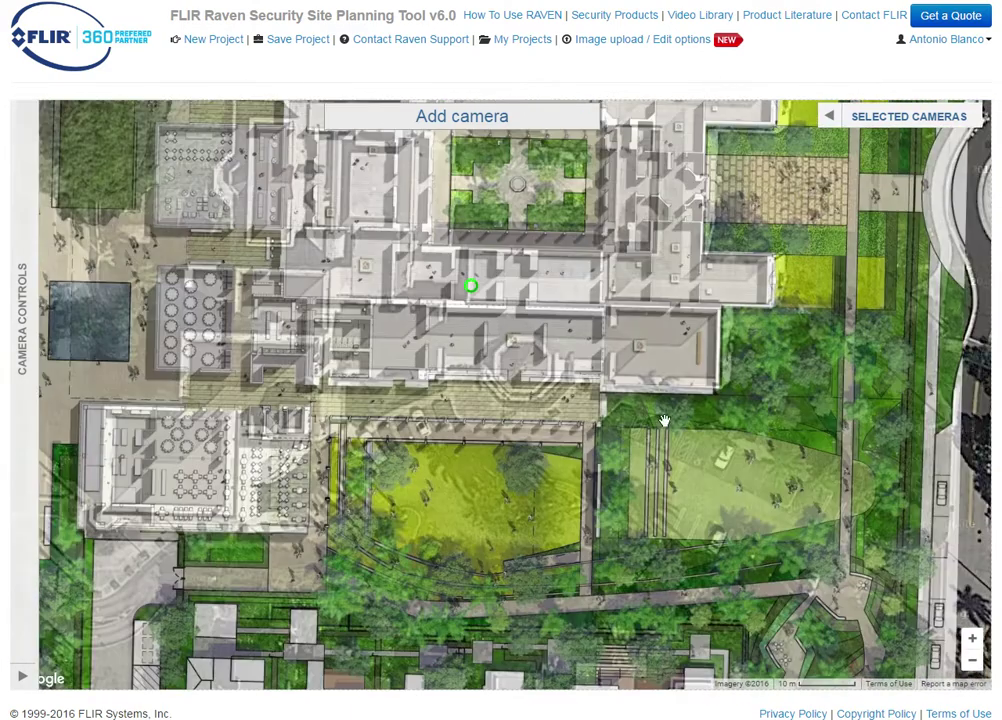
left_click_drag(546, 255, 532, 377)
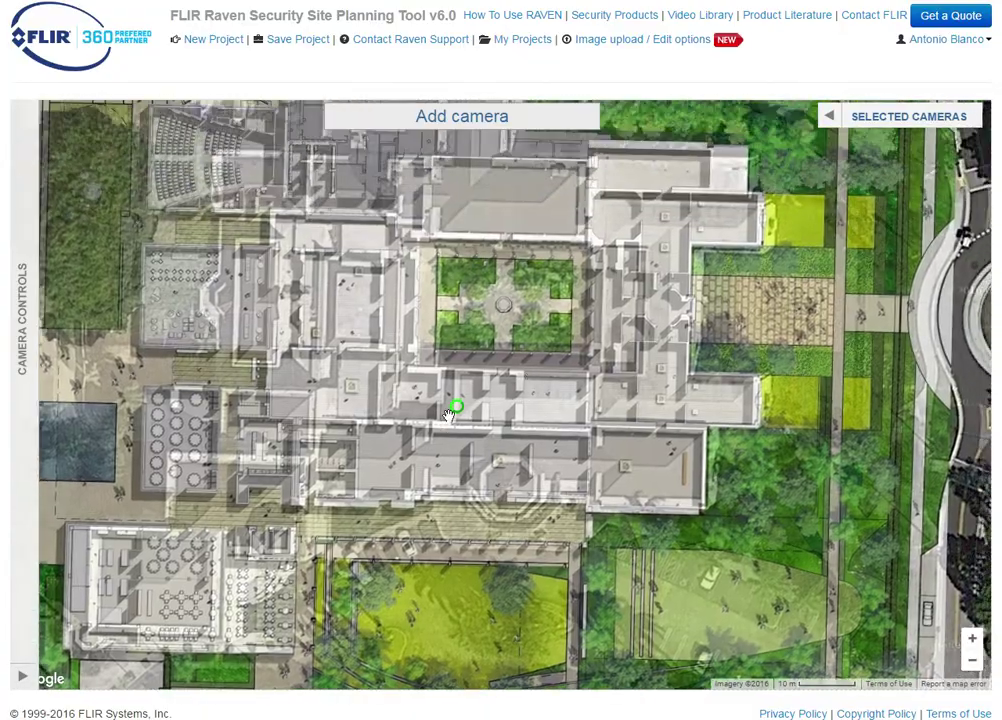
mouse_move(458, 405)
left_mouse_down()
mouse_move(390, 424)
mouse_move(458, 436)
mouse_move(414, 394)
mouse_move(456, 421)
mouse_move(462, 413)
left_mouse_up()
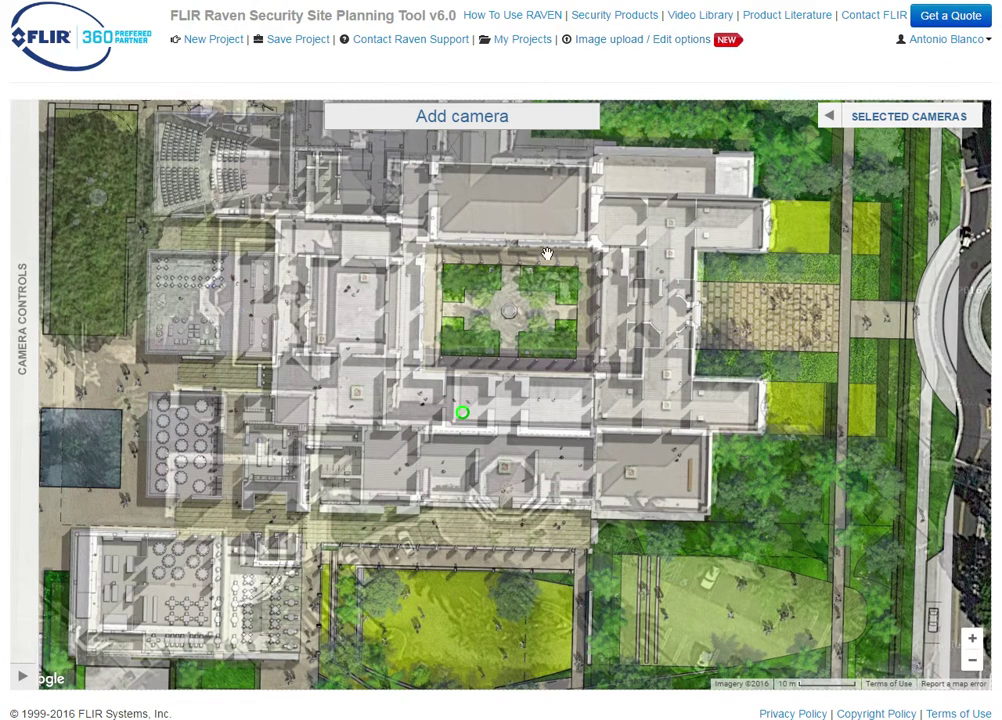
Step: Add a D-Series Outdoor D-645 (45° × 37°) camera to the museum plan
left_click(462, 118)
mouse_move(389, 148)
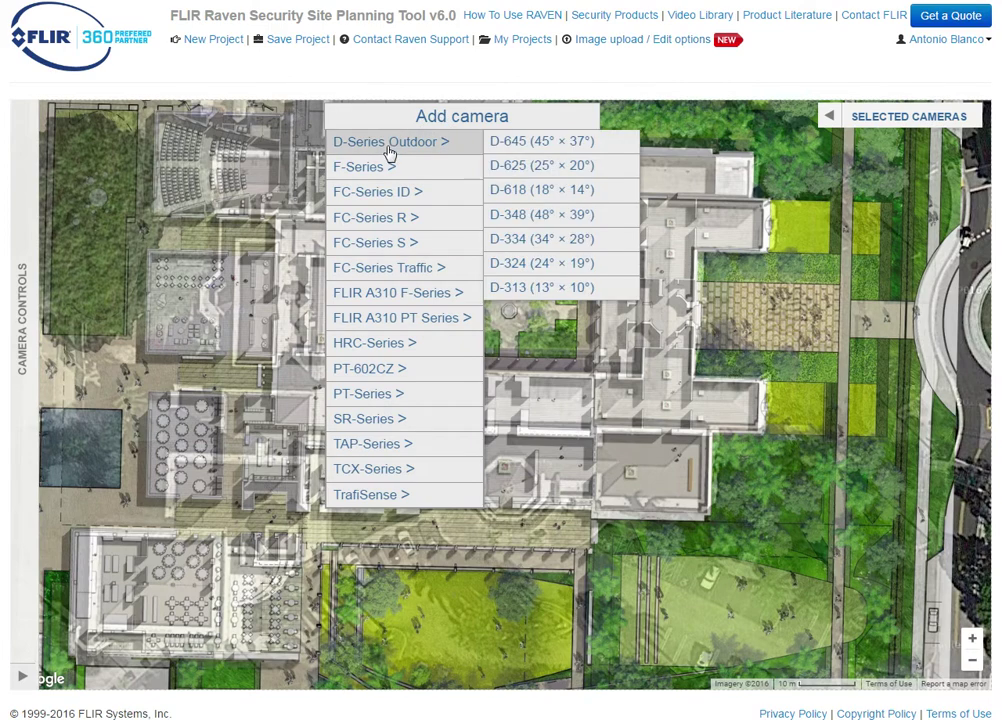
left_click(521, 146)
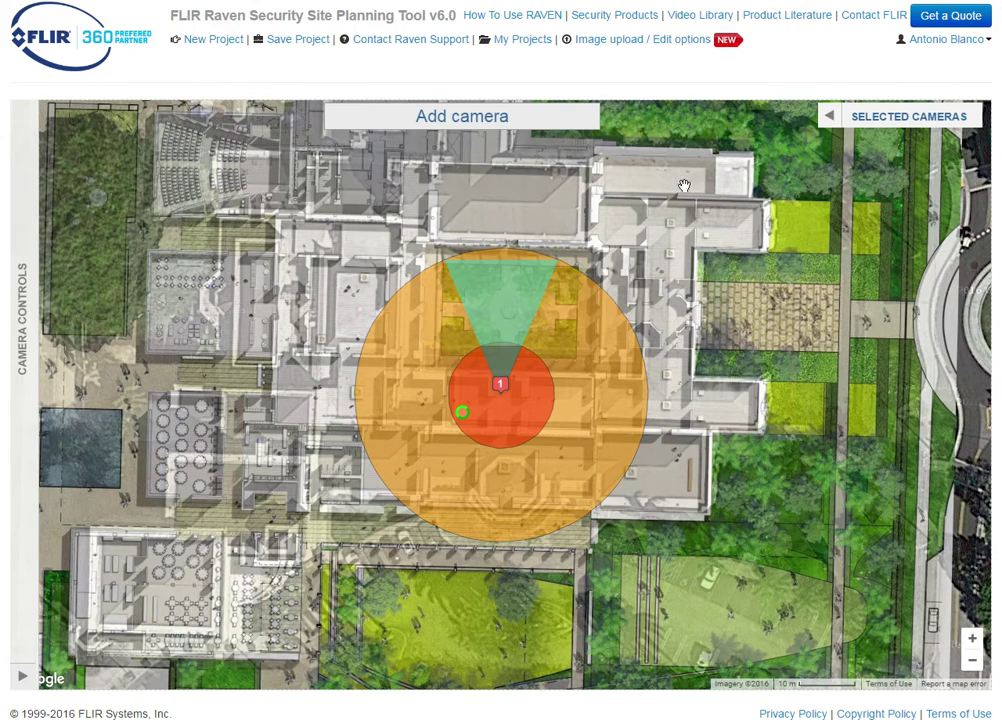
Step: Raise the site plan image's opacity to about 85 percent in the image edit options
left_click(650, 40)
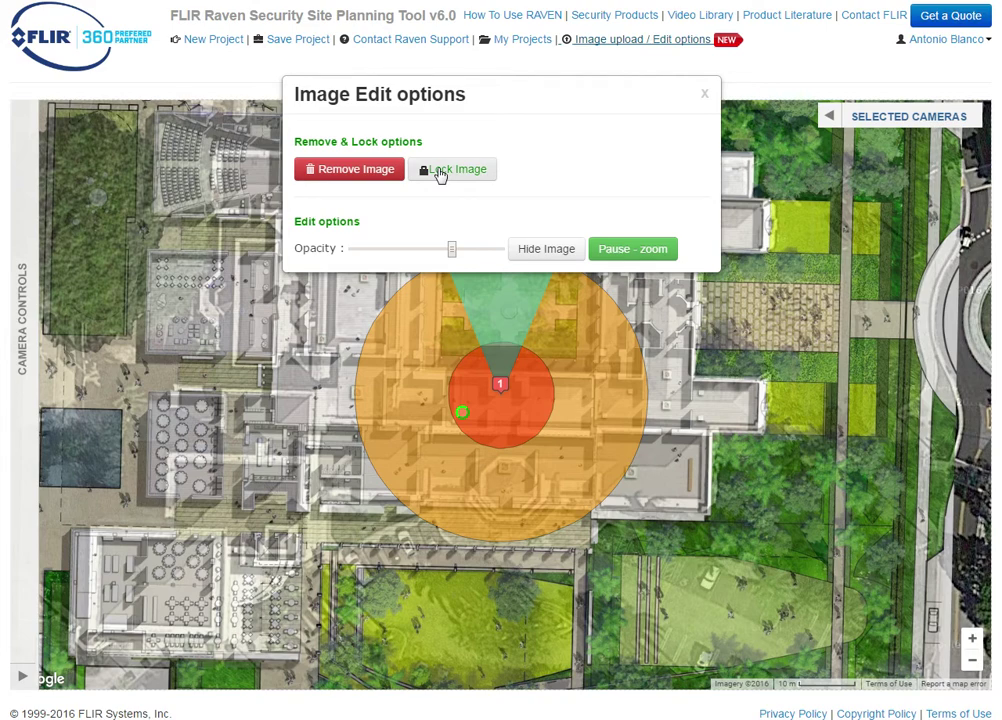
left_click_drag(453, 255, 485, 255)
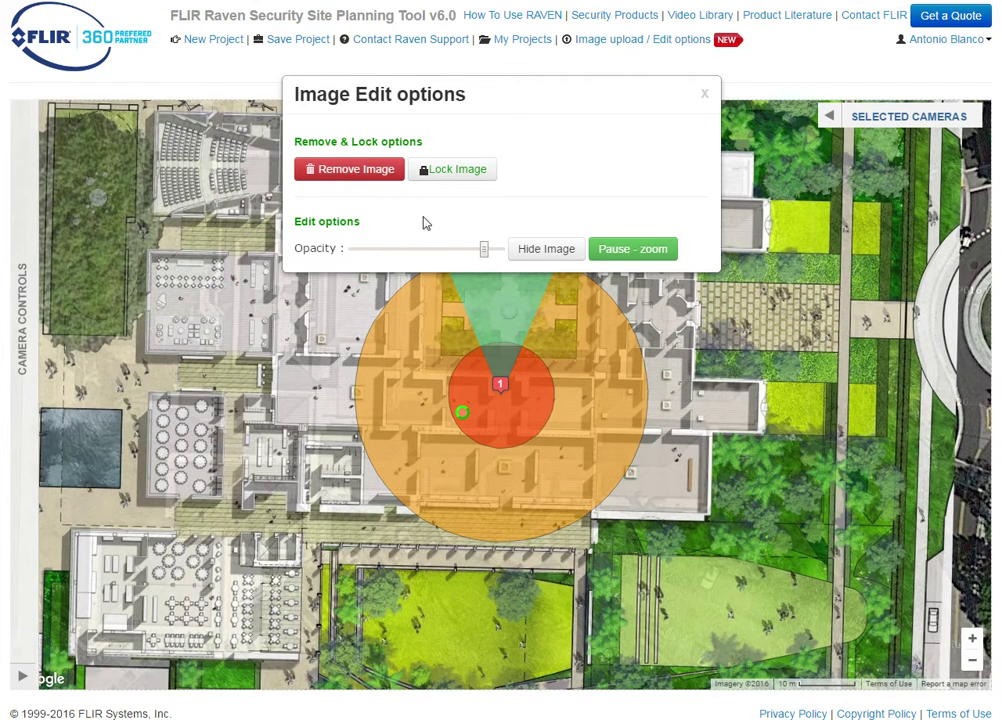
Step: Lock the site plan image in place and save the project as Norton010
left_click(450, 172)
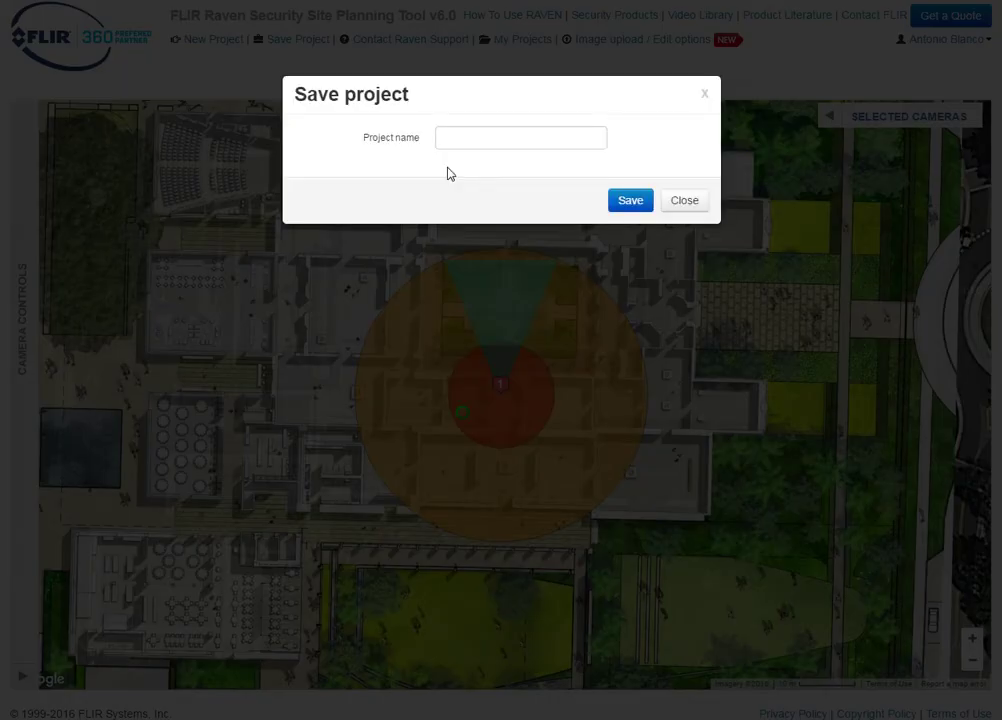
left_click(476, 137)
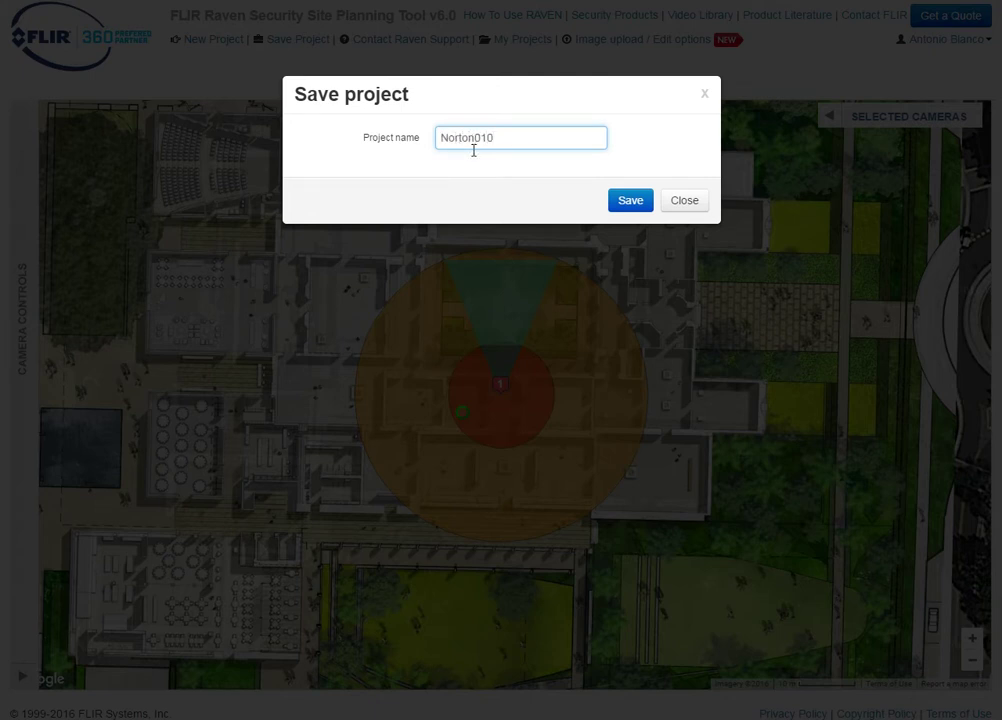
left_click(632, 201)
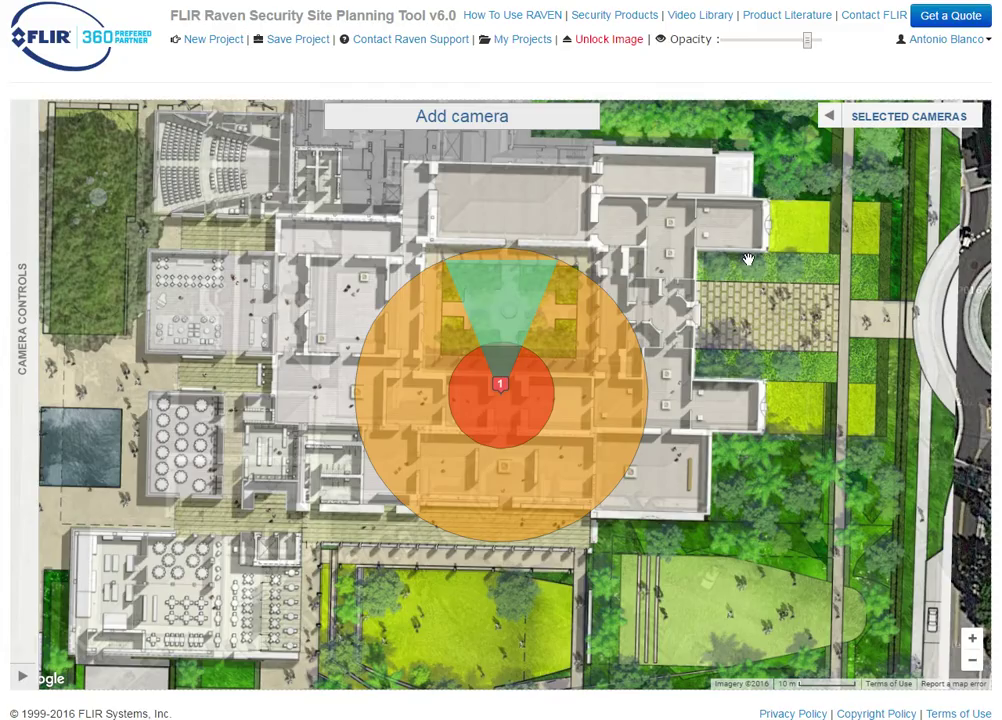
Step: Examine how the locked site plan and its camera sit on the map at several zoom levels around the museum block
scroll(748, 259, "down", 3)
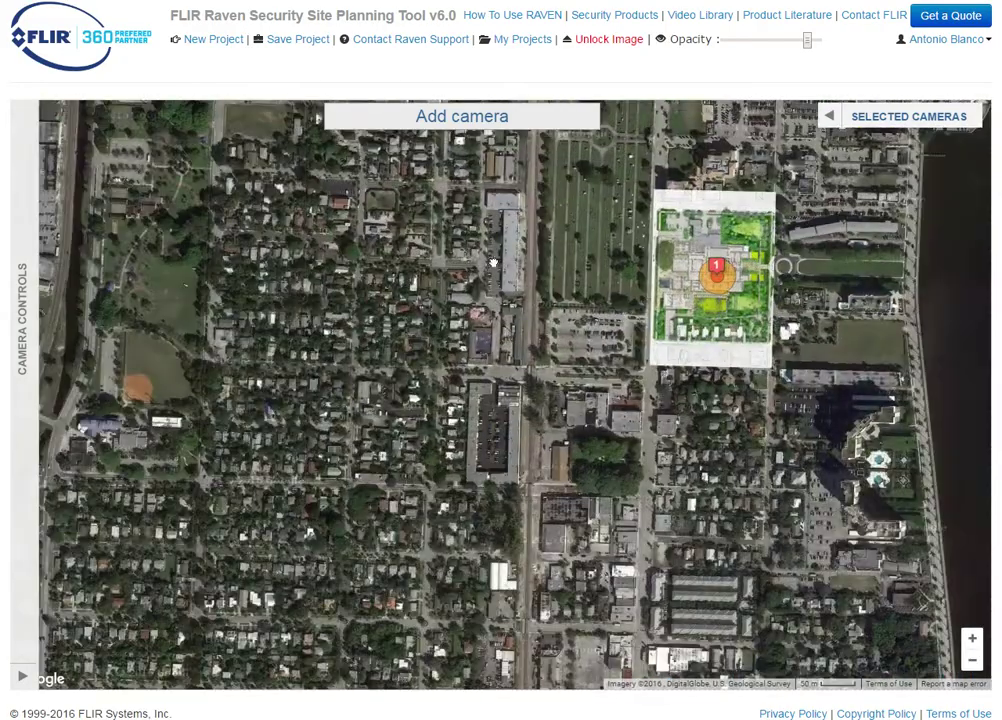
left_click_drag(493, 262, 309, 395)
left_click_drag(689, 521, 575, 446)
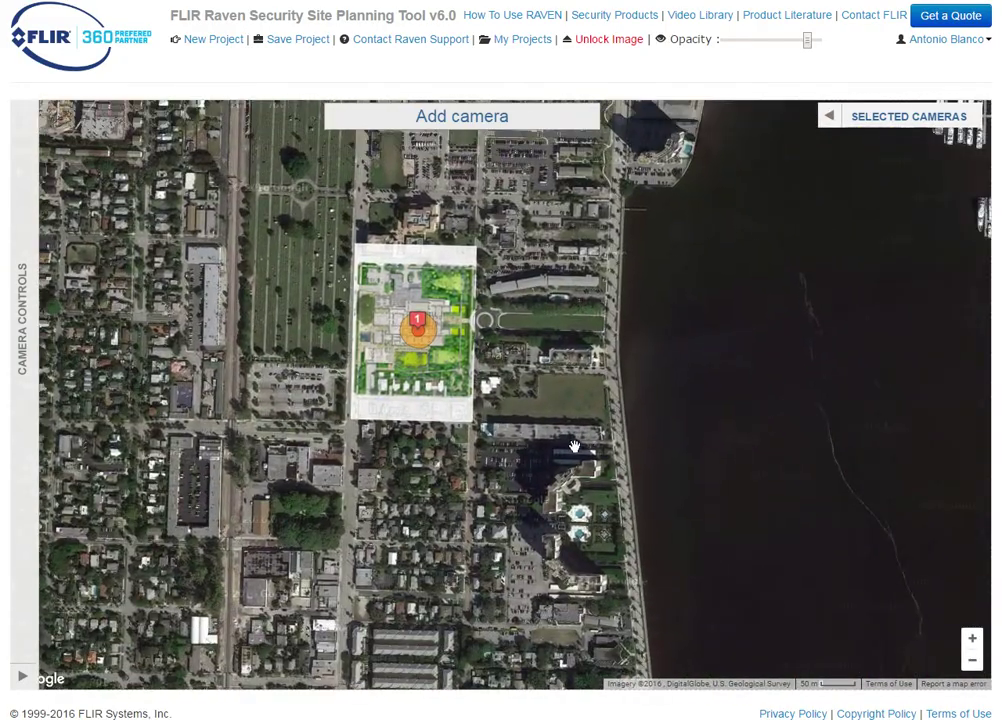
scroll(576, 457, "up", 3)
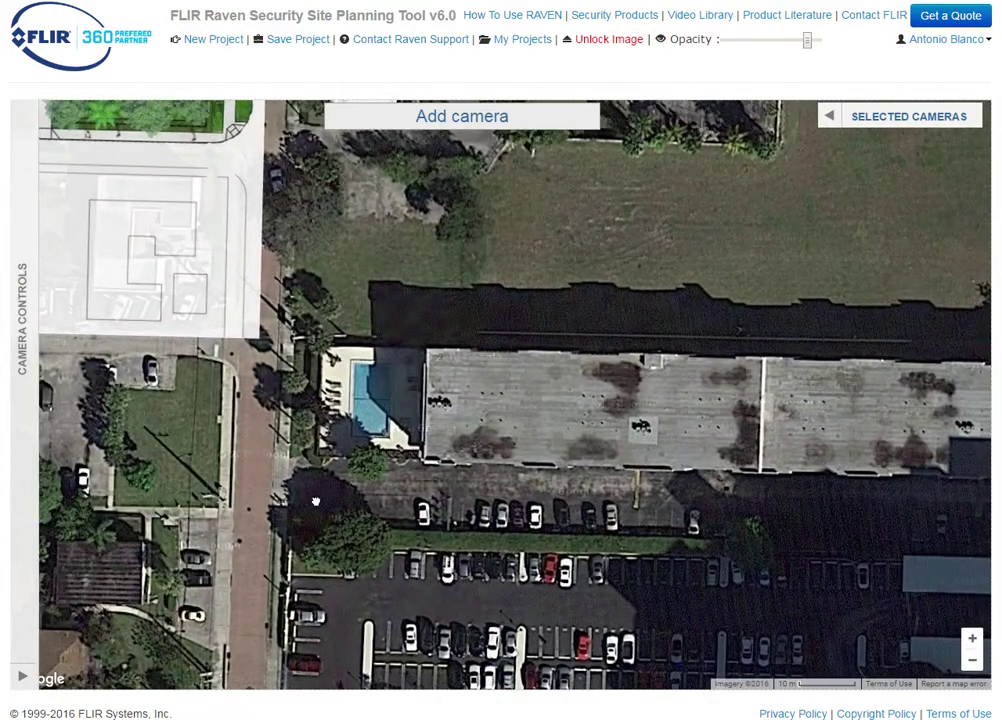
left_click_drag(315, 501, 694, 530)
left_click_drag(400, 211, 510, 336)
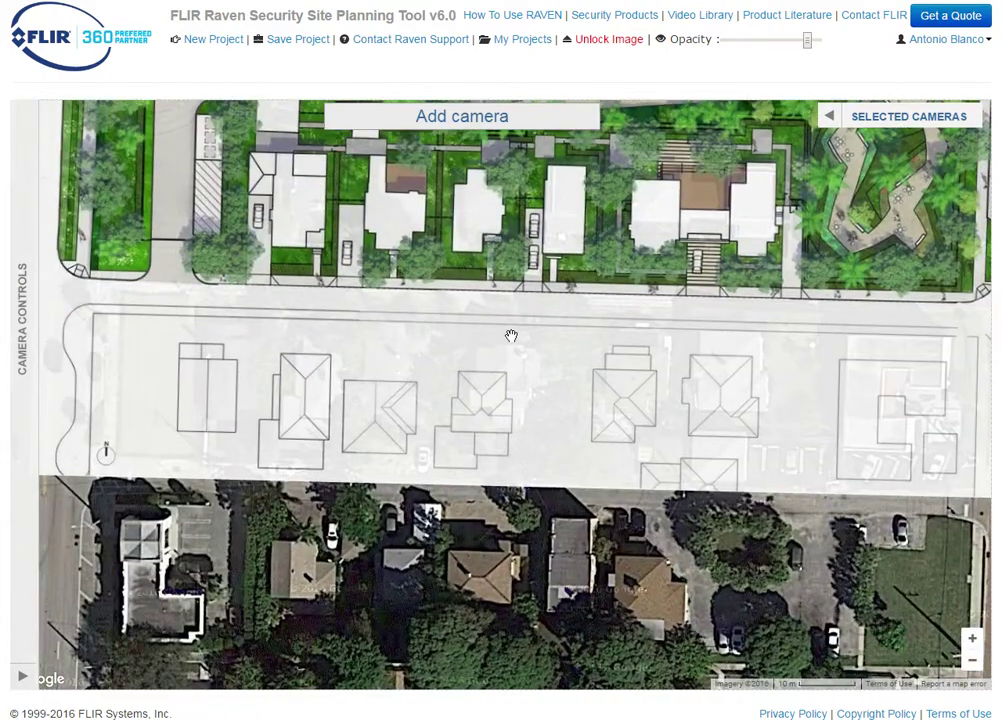
left_click_drag(464, 242, 459, 652)
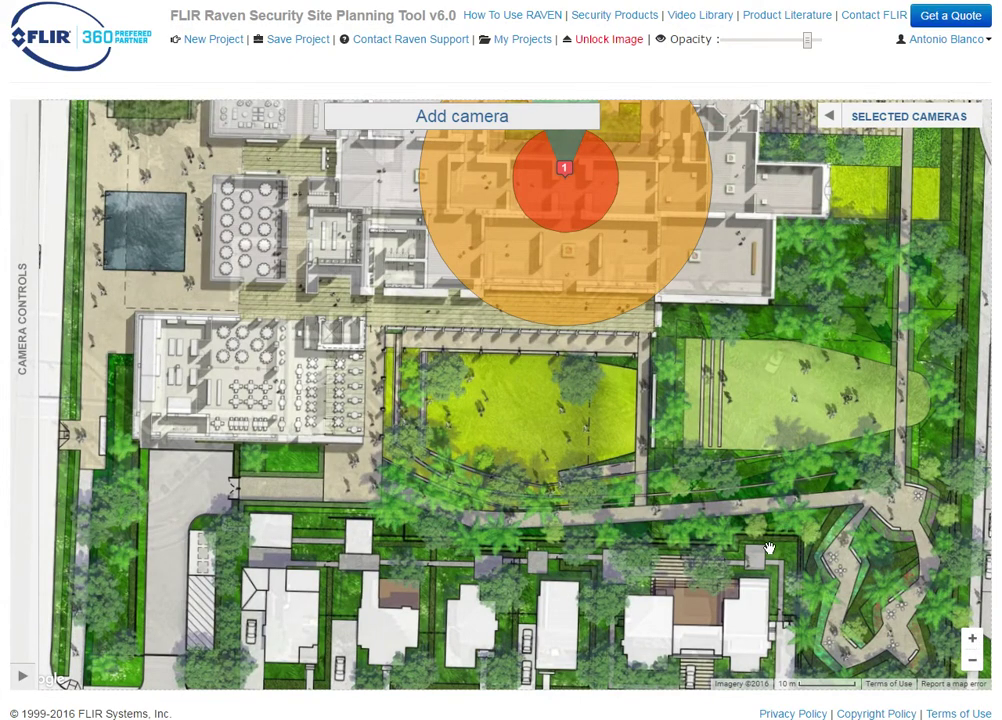
scroll(701, 411, "down", 1)
left_click_drag(925, 467, 825, 525)
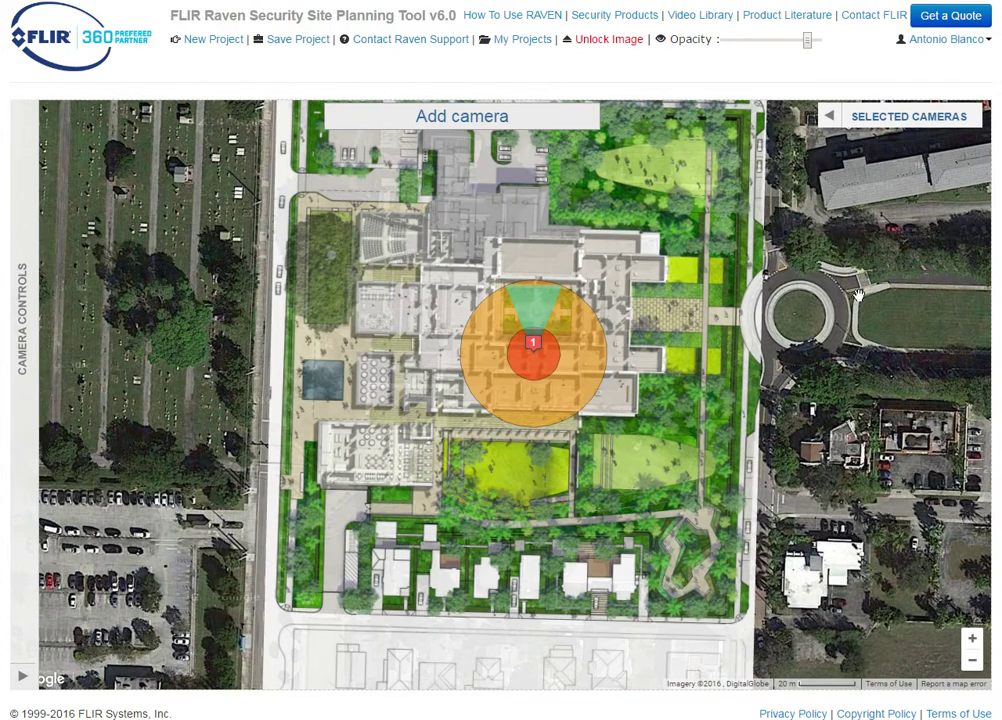
left_click_drag(857, 295, 838, 315)
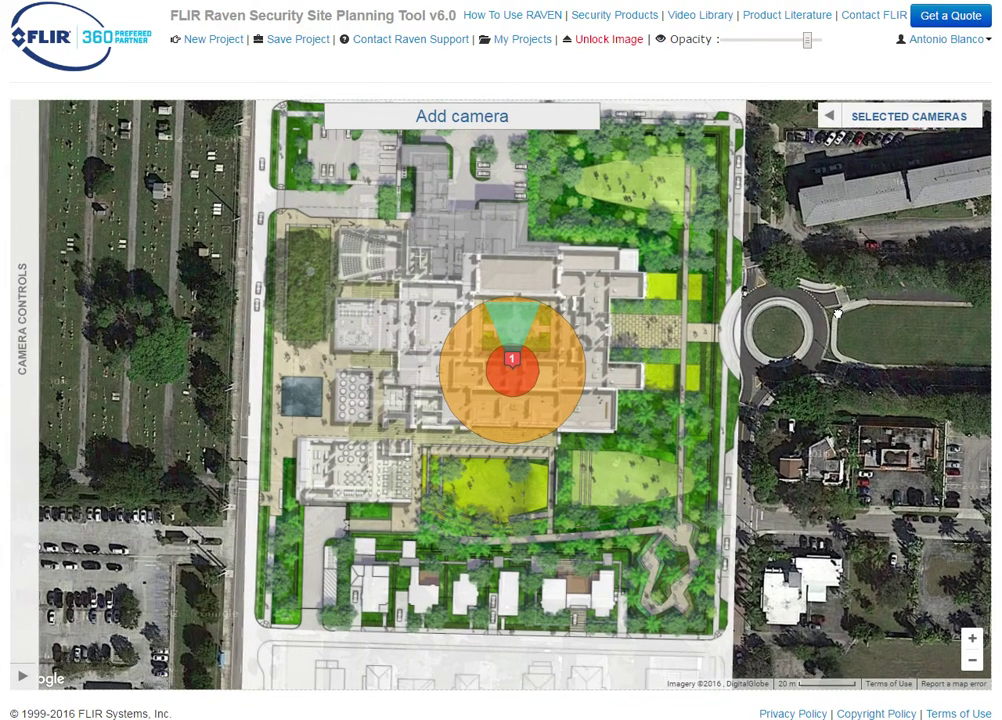